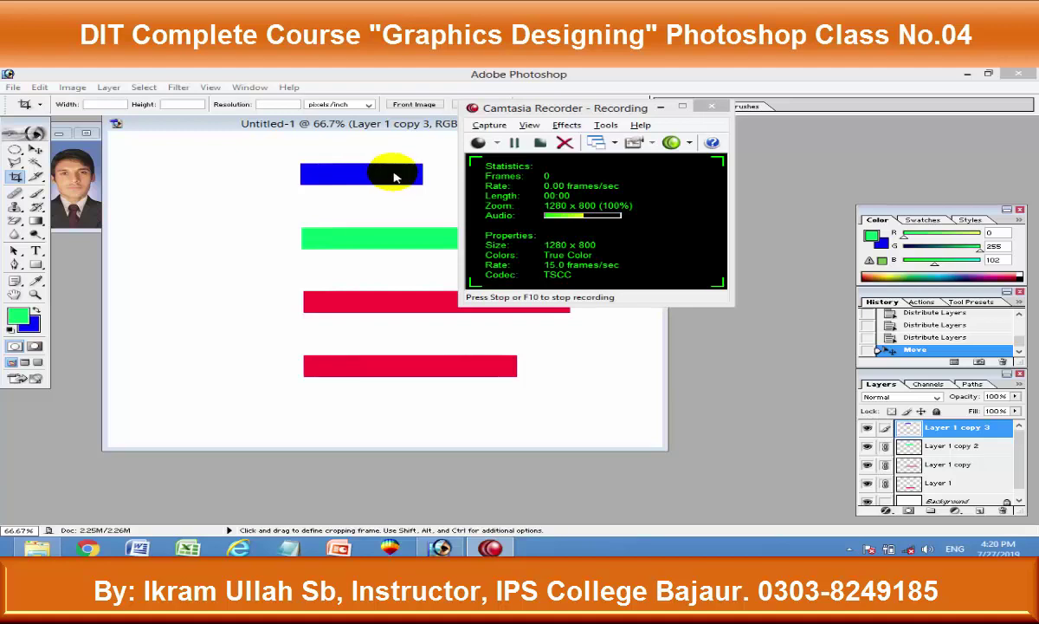
Step: Close the untitled bar document without saving its changes
{"action": "left_click", "coordinate": [660, 104]}
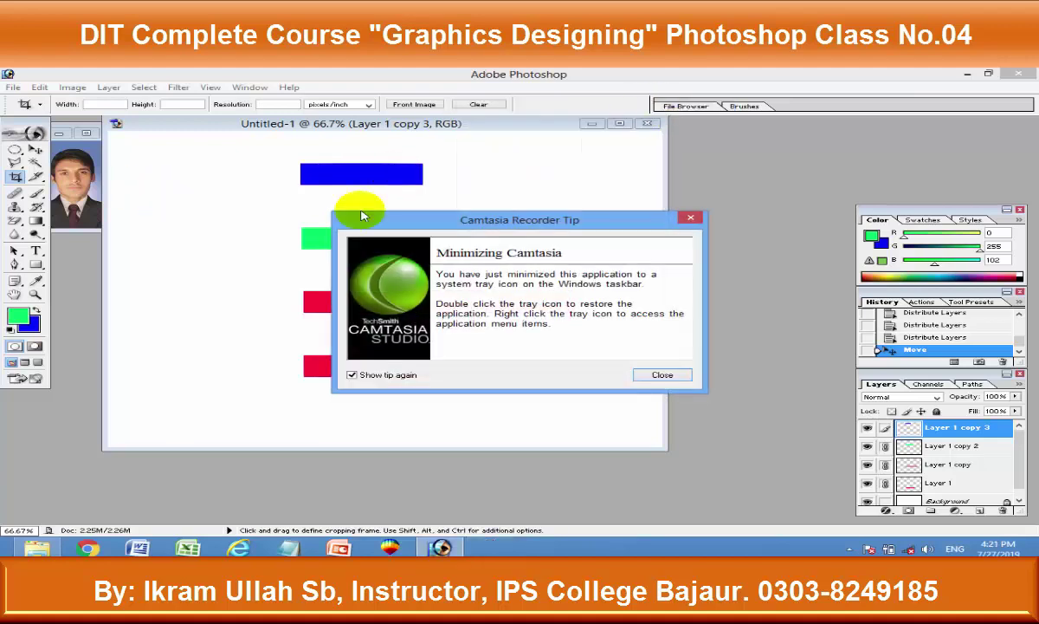
{"action": "left_click", "coordinate": [659, 372]}
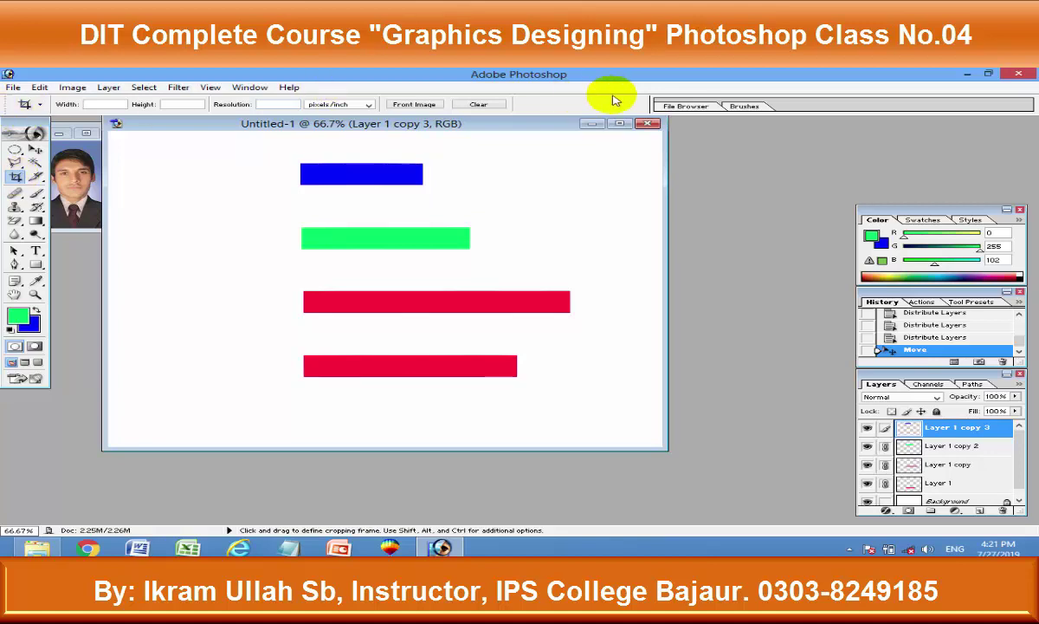
{"action": "left_click", "coordinate": [647, 123]}
{"action": "left_click", "coordinate": [521, 257]}
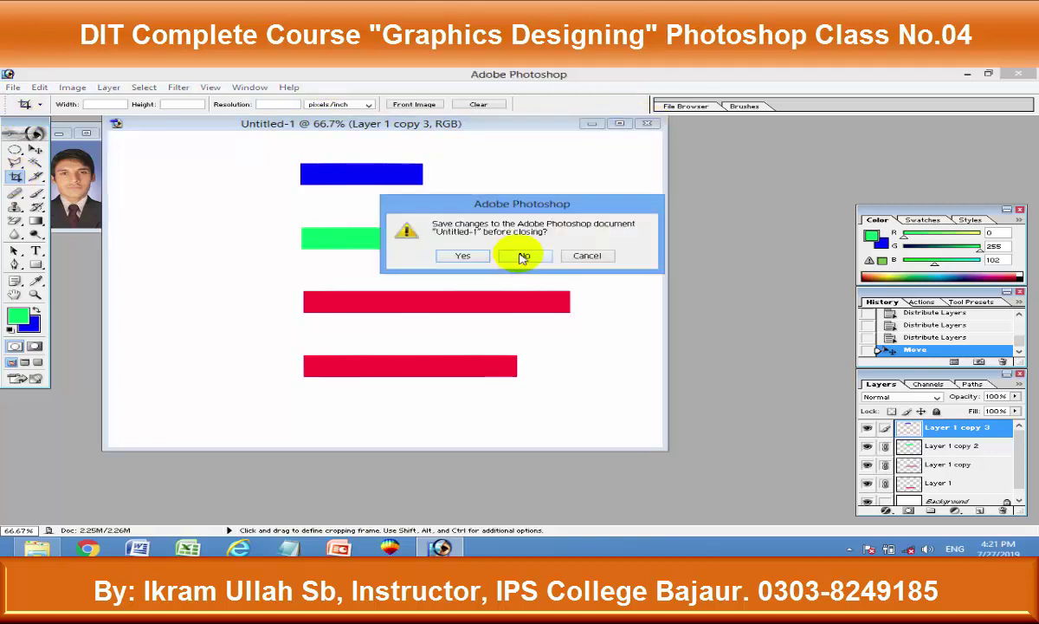
Step: Browse to F:\pictures\New folder and preview photo 3 of the sarangi player
{"action": "left_click", "coordinate": [39, 549]}
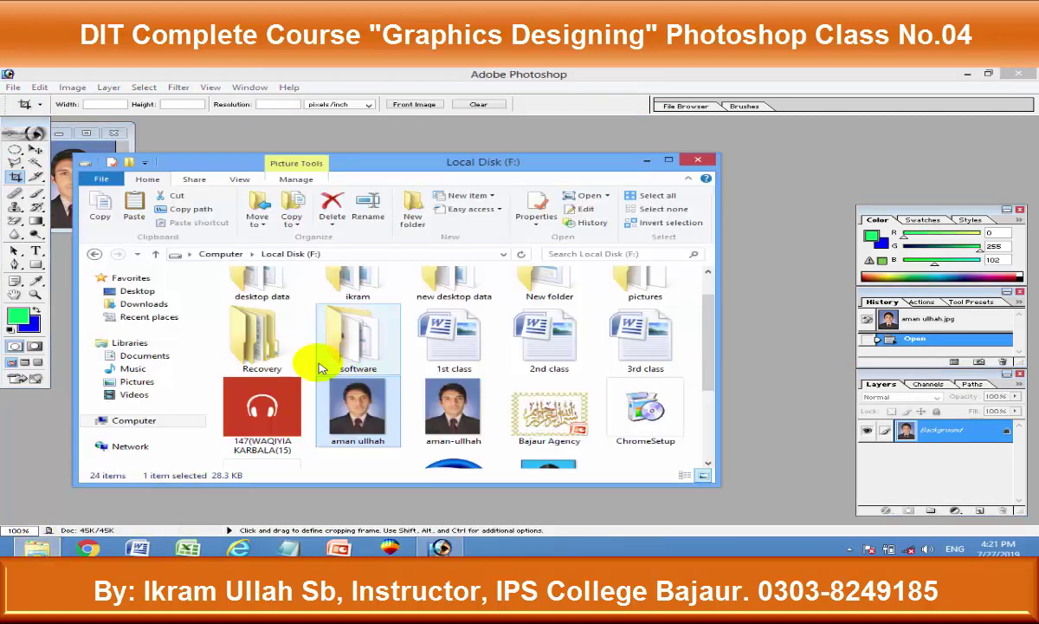
{"action": "double_click", "coordinate": [637, 293]}
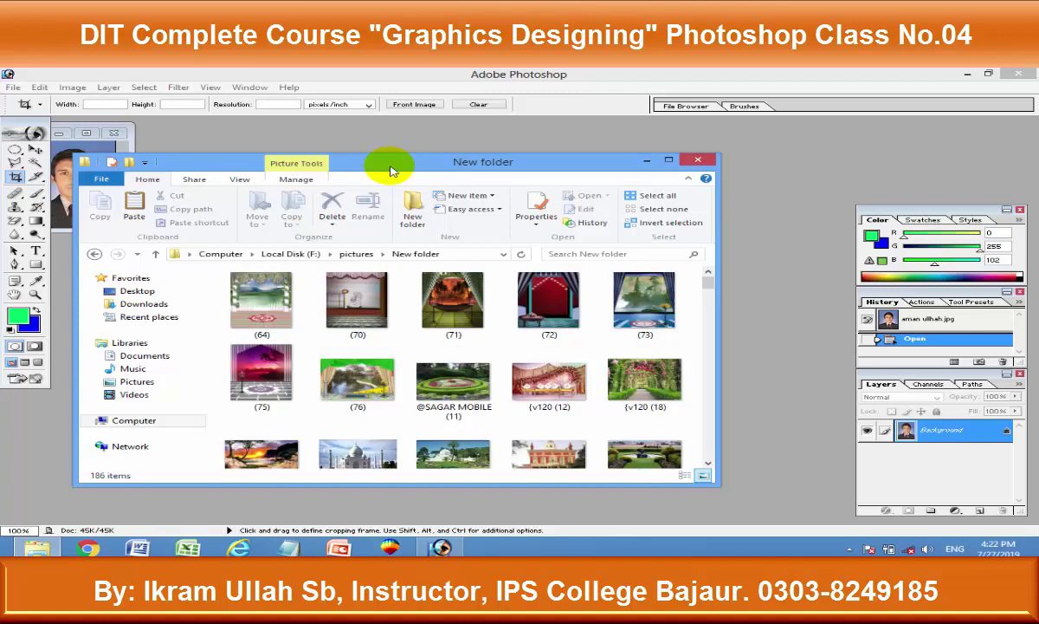
{"action": "left_click", "coordinate": [708, 463]}
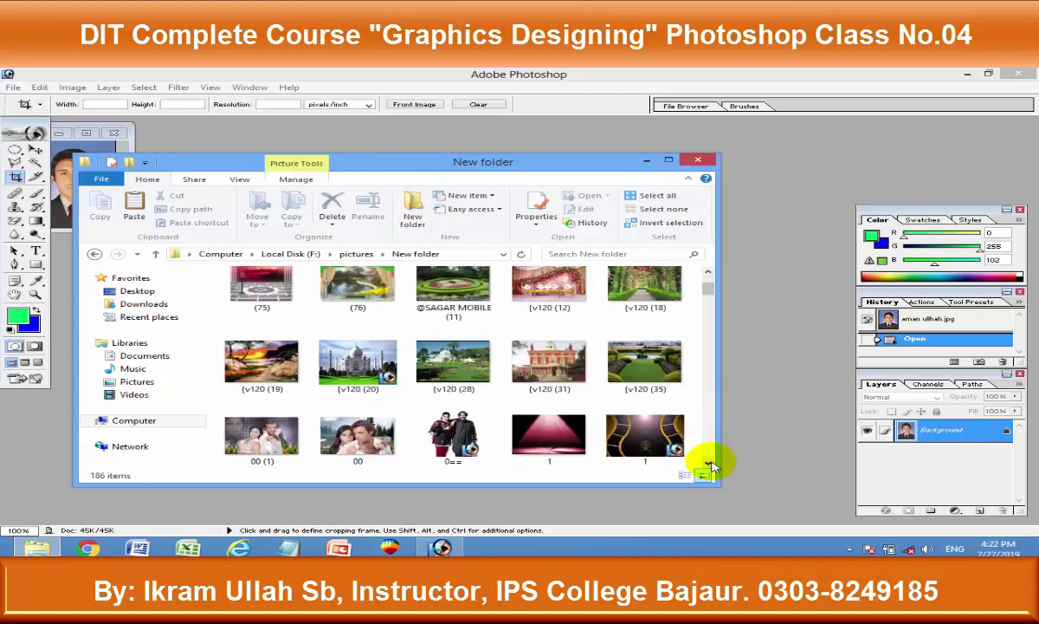
{"action": "left_click", "coordinate": [707, 464]}
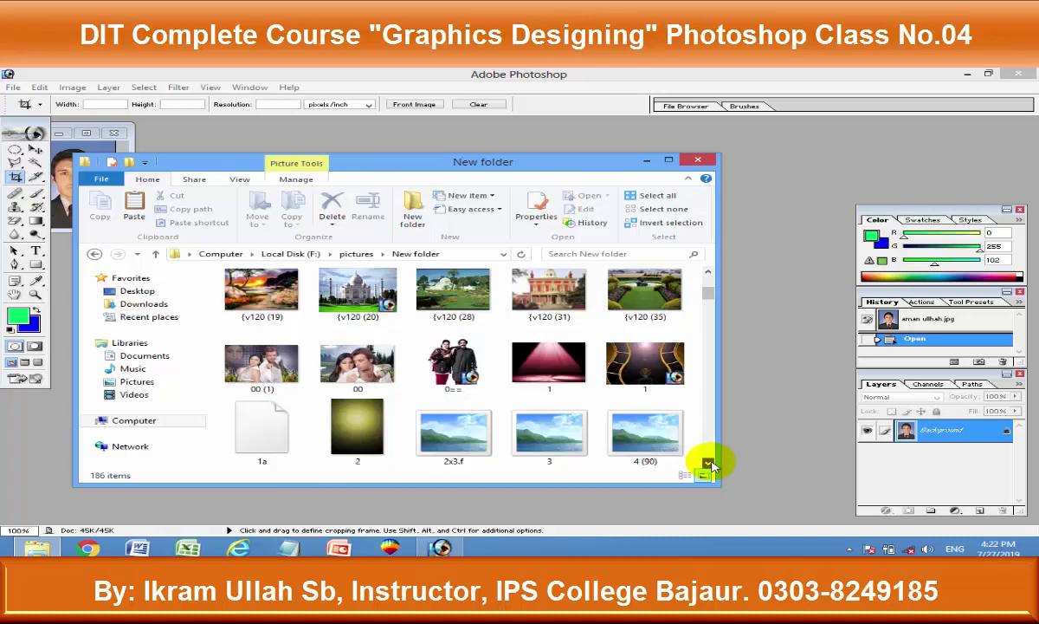
{"action": "double_click", "coordinate": [579, 436]}
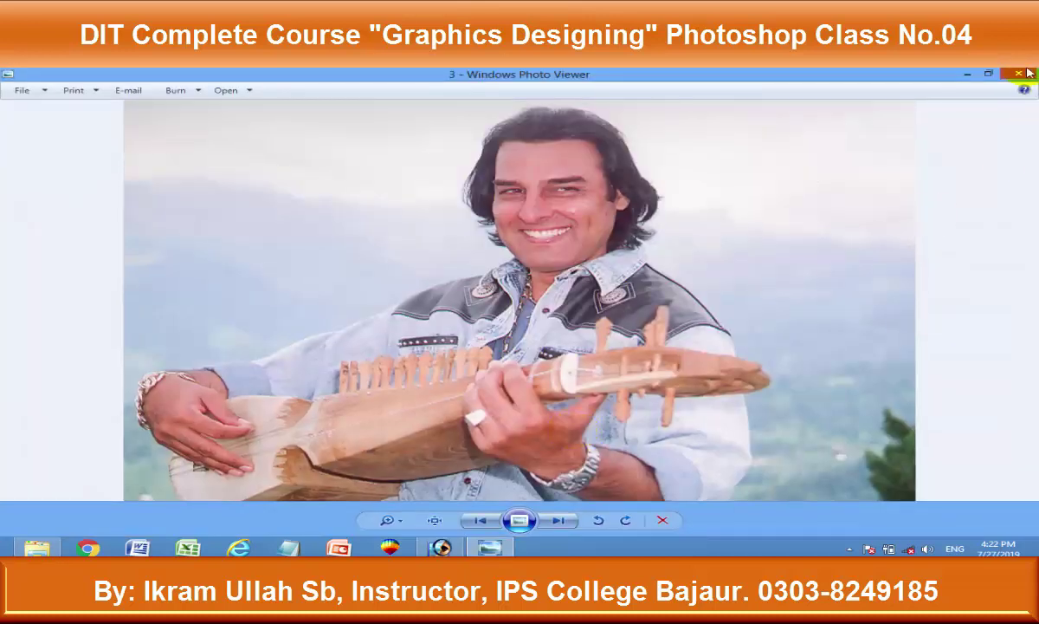
{"action": "left_click", "coordinate": [1018, 74]}
{"action": "scroll", "coordinate": [550, 431], "scroll_direction": "down", "scroll_amount": 1}
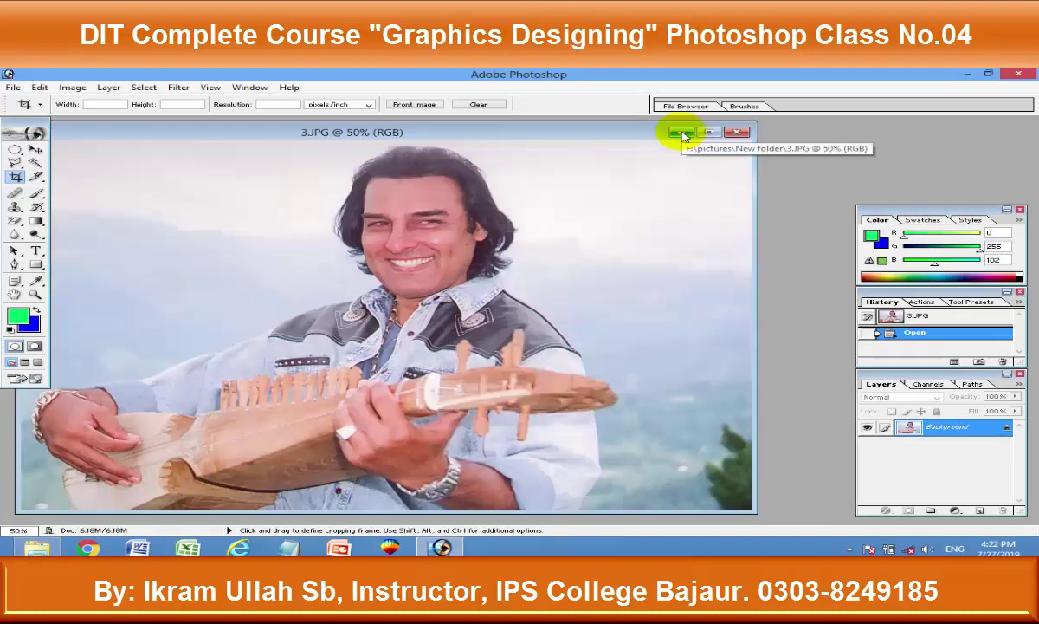
Step: Crop 3.JPG to a portrait of the player's head and sarangi, then undo it
{"action": "left_click_drag", "start_coordinate": [568, 133], "coordinate": [609, 123]}
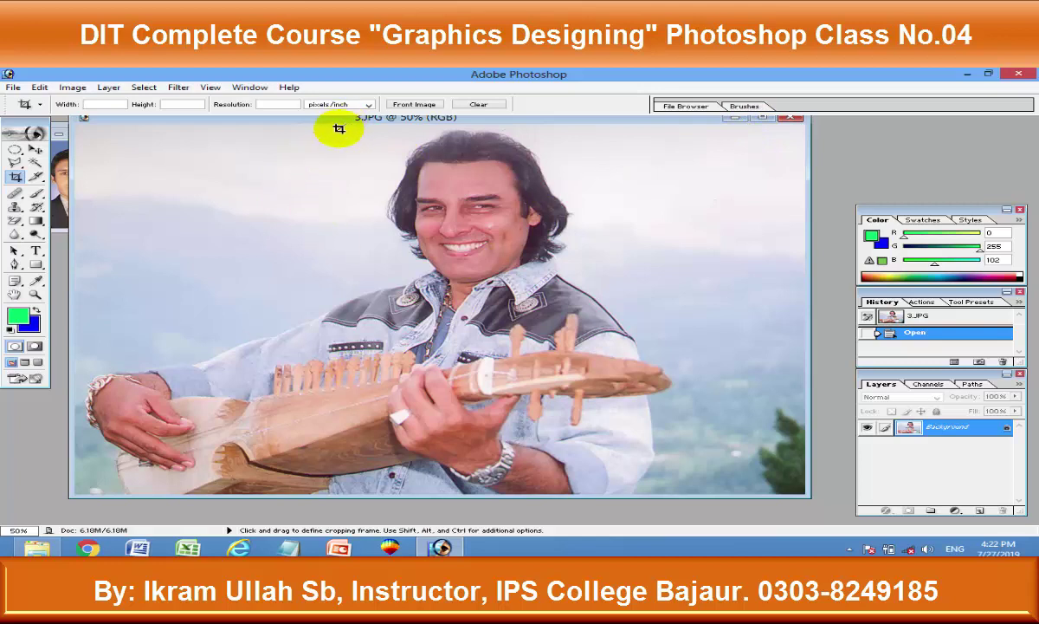
{"action": "left_click_drag", "start_coordinate": [340, 128], "coordinate": [605, 359]}
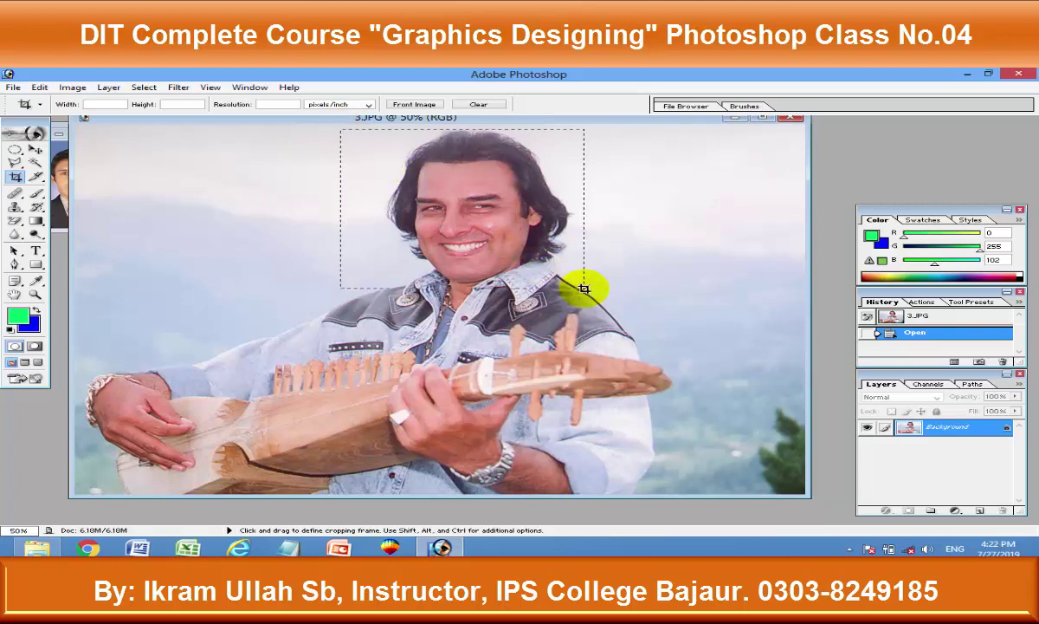
{"action": "left_click_drag", "start_coordinate": [605, 358], "coordinate": [621, 418]}
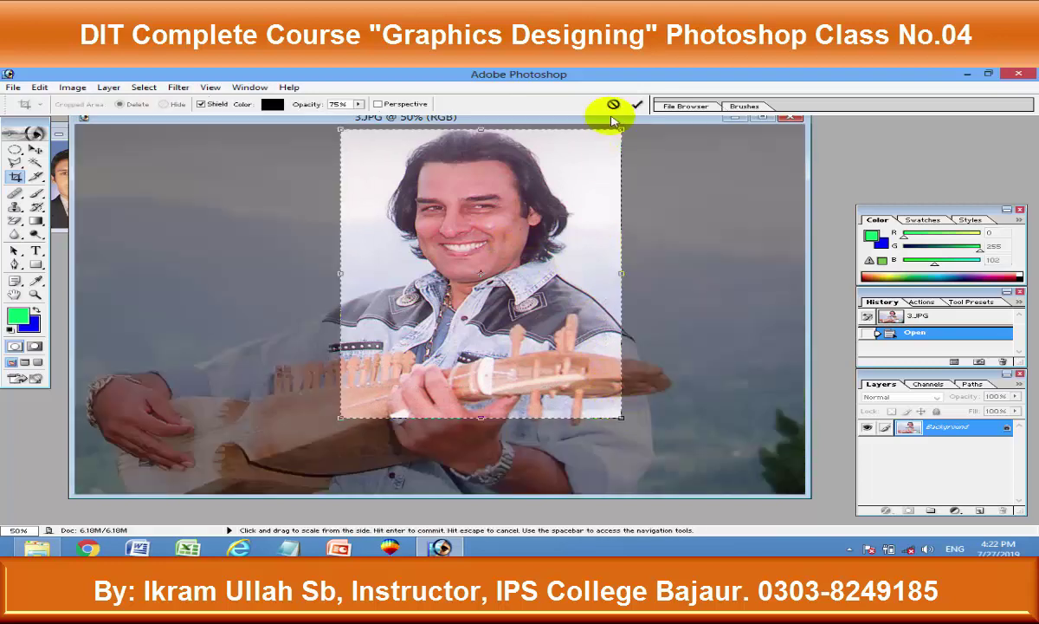
{"action": "left_click_drag", "start_coordinate": [618, 128], "coordinate": [622, 124]}
{"action": "left_click_drag", "start_coordinate": [339, 274], "coordinate": [304, 273]}
{"action": "left_click_drag", "start_coordinate": [621, 418], "coordinate": [665, 482]}
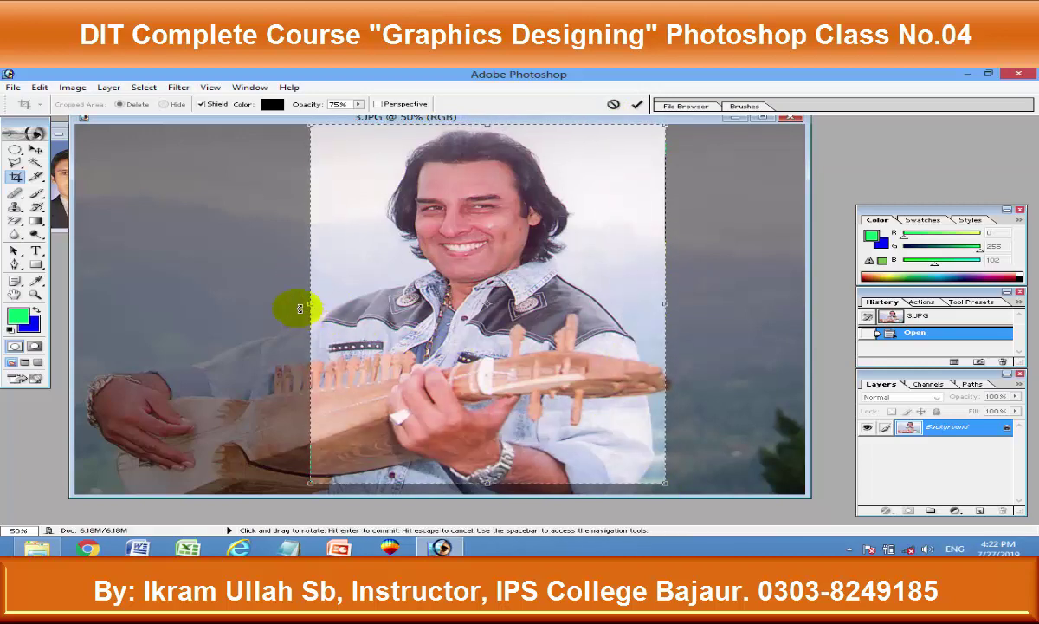
{"action": "left_click_drag", "start_coordinate": [308, 303], "coordinate": [275, 303]}
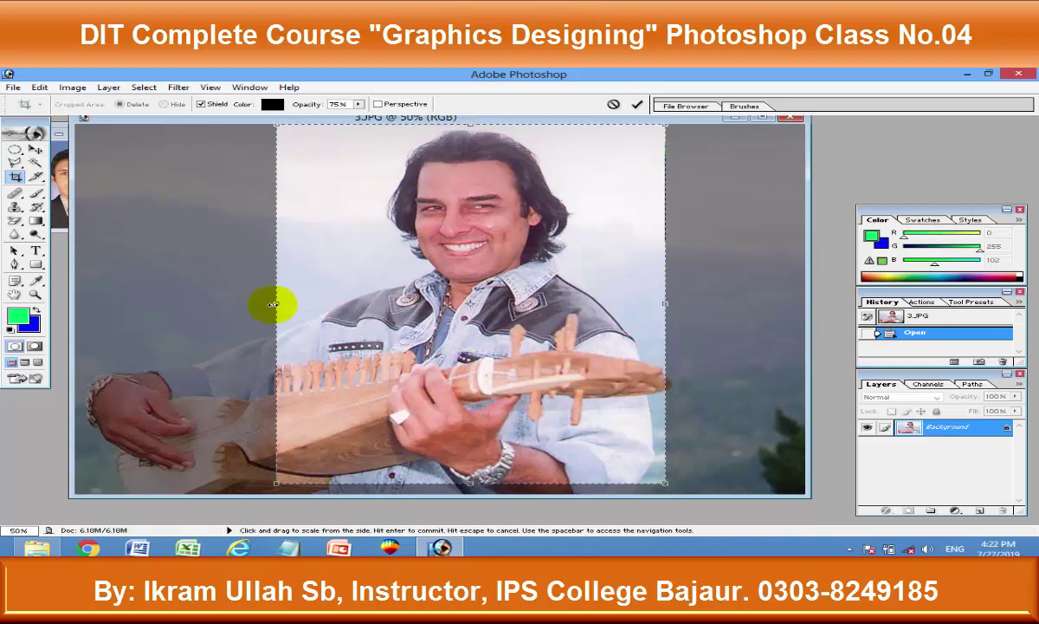
{"action": "double_click", "coordinate": [511, 292]}
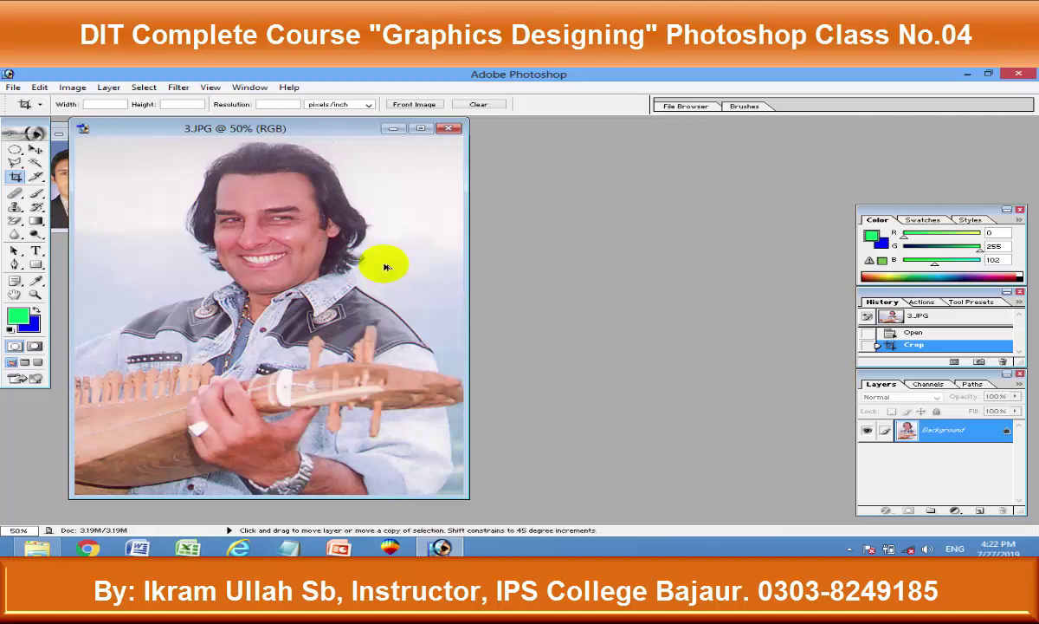
{"action": "key", "text": "ctrl+z"}
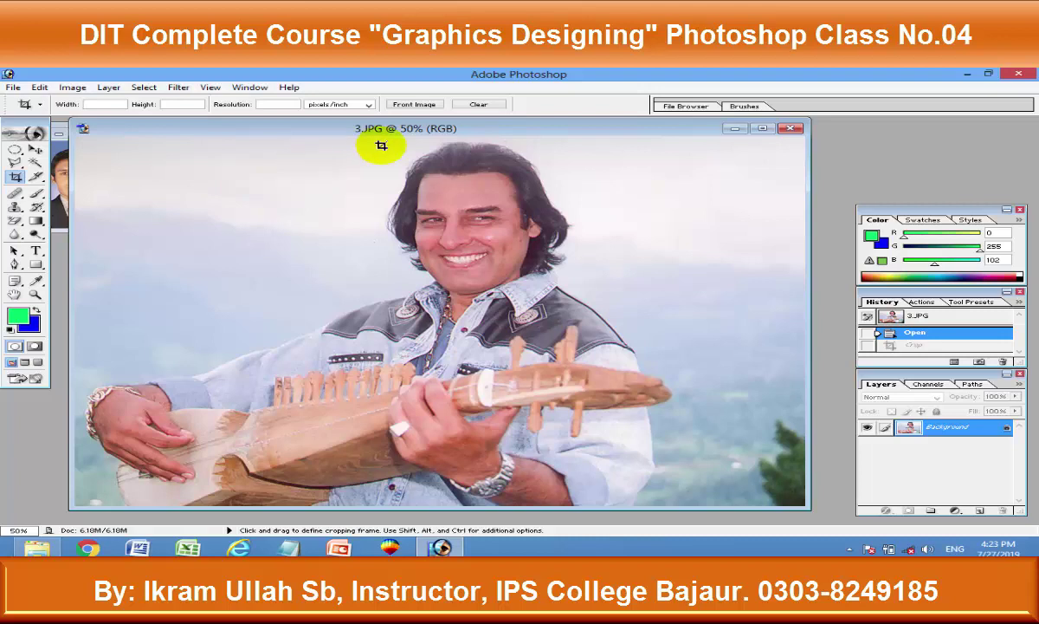
Step: Crop to a wider frame keeping most of the sarangi, then undo to full size
{"action": "mouse_move", "coordinate": [318, 137]}
{"action": "left_mouse_down"}
{"action": "mouse_move", "coordinate": [302, 149]}
{"action": "mouse_move", "coordinate": [665, 501]}
{"action": "mouse_move", "coordinate": [648, 517]}
{"action": "left_mouse_up"}
{"action": "left_click_drag", "start_coordinate": [301, 339], "coordinate": [190, 338]}
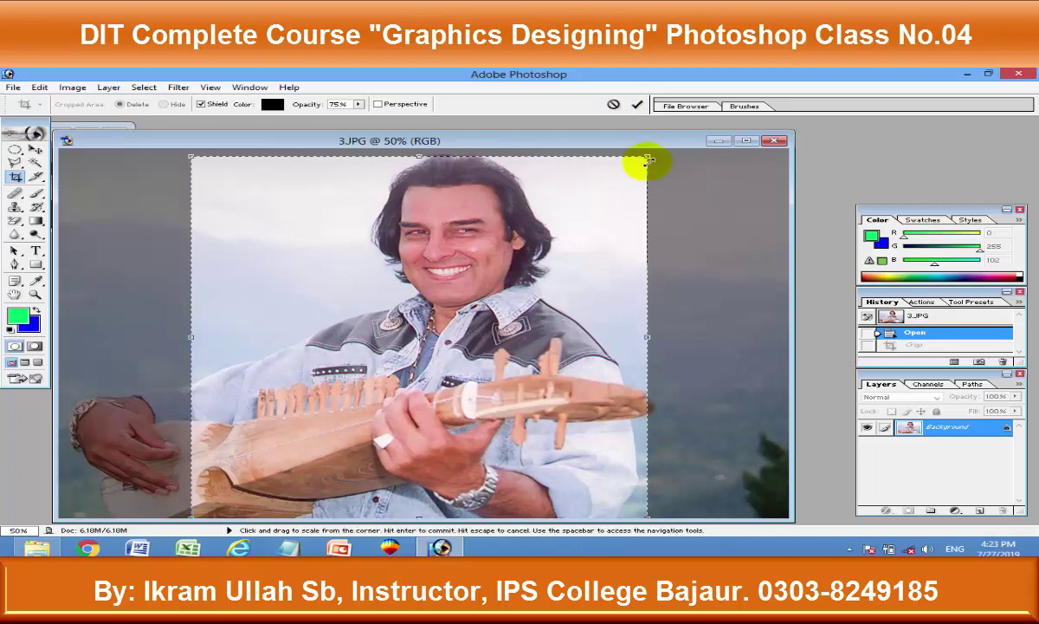
{"action": "left_click_drag", "start_coordinate": [648, 156], "coordinate": [652, 149]}
{"action": "key", "text": "Return"}
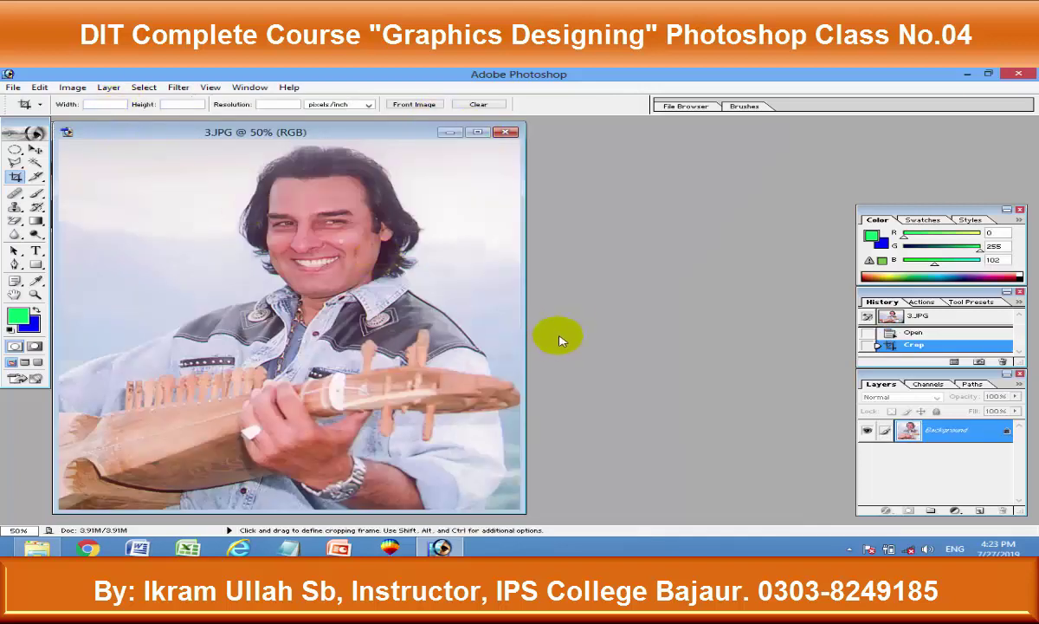
{"action": "key", "text": "ctrl+z"}
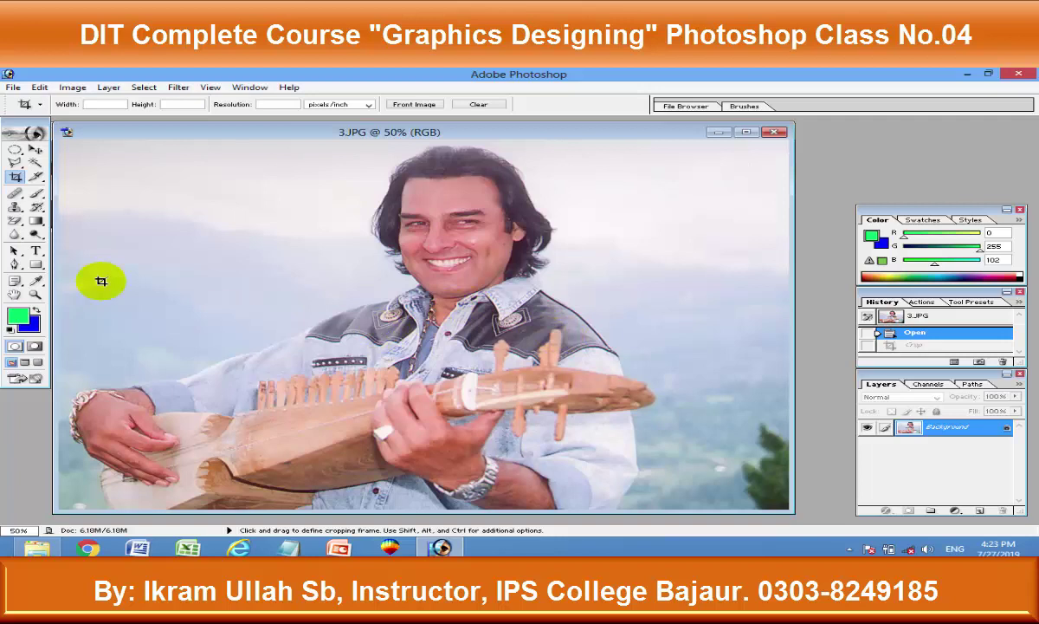
{"action": "left_click", "coordinate": [104, 104]}
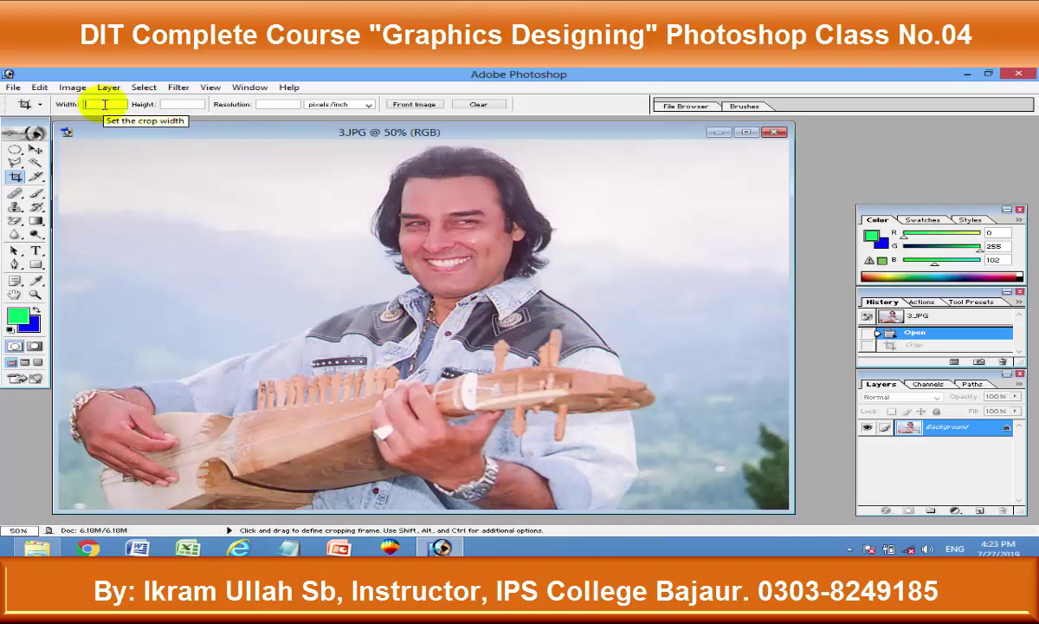
{"action": "mouse_move", "coordinate": [297, 133]}
{"action": "left_mouse_down"}
{"action": "mouse_move", "coordinate": [337, 147]}
{"action": "mouse_move", "coordinate": [661, 486]}
{"action": "left_mouse_up"}
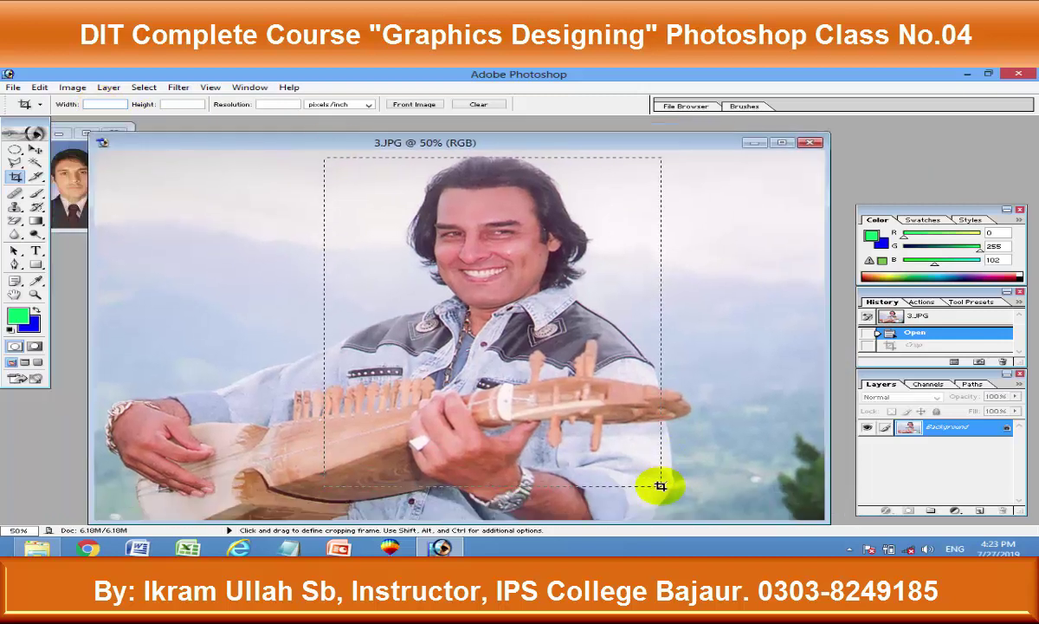
{"action": "left_click_drag", "start_coordinate": [661, 485], "coordinate": [684, 491]}
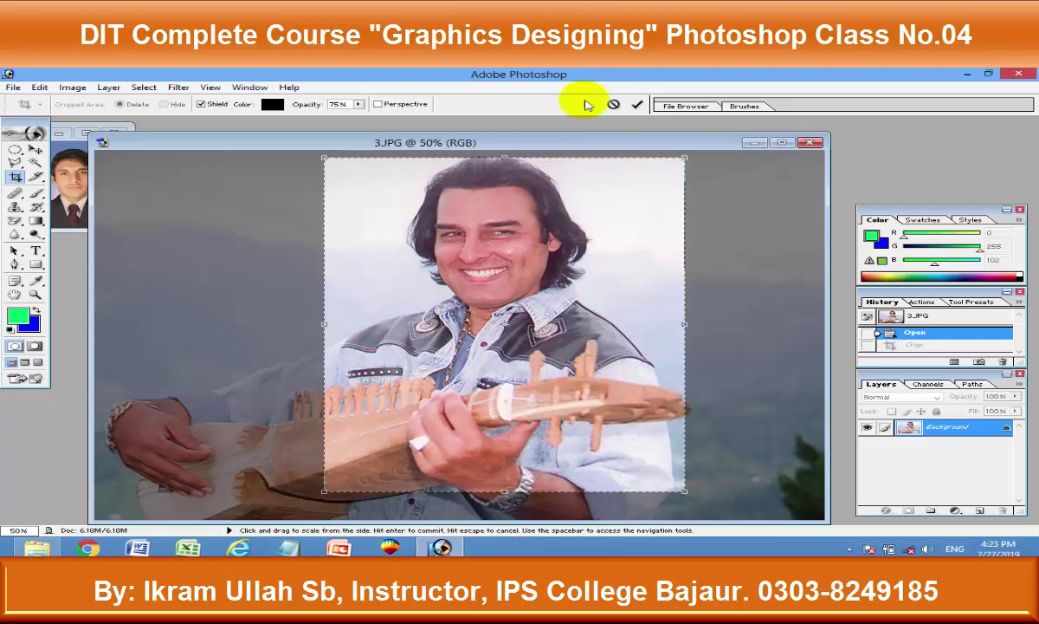
{"action": "left_click", "coordinate": [612, 104]}
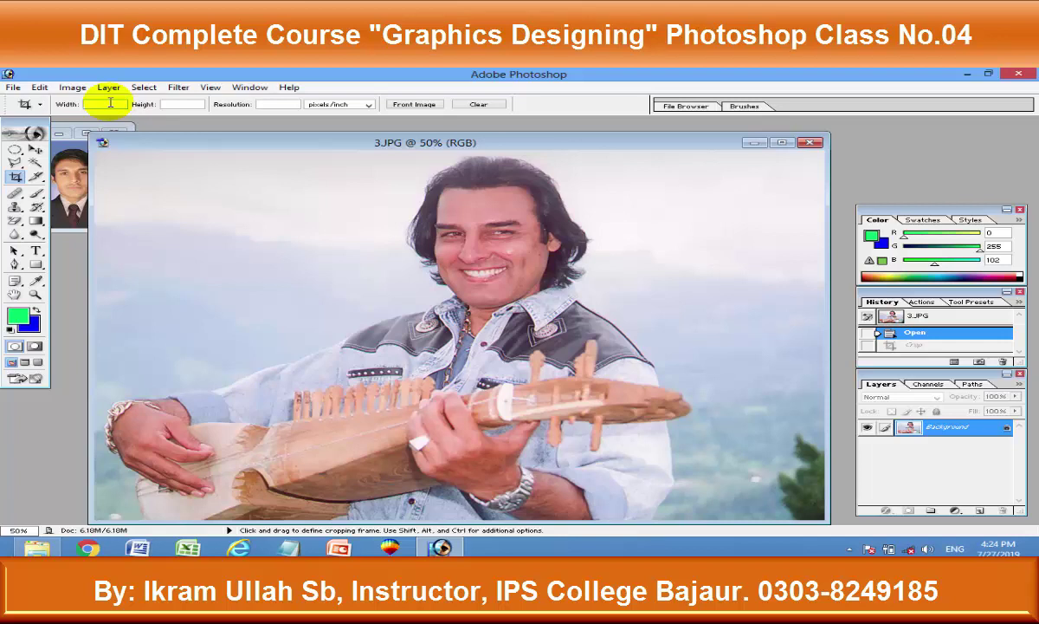
Step: Preset the Crop tool to 3 cm width, 4 cm height and 300 pixels/inch
{"action": "type", "text": "3"}
{"action": "type", "text": "cm"}
{"action": "type", "text": "4cm"}
{"action": "key", "text": "Tab"}
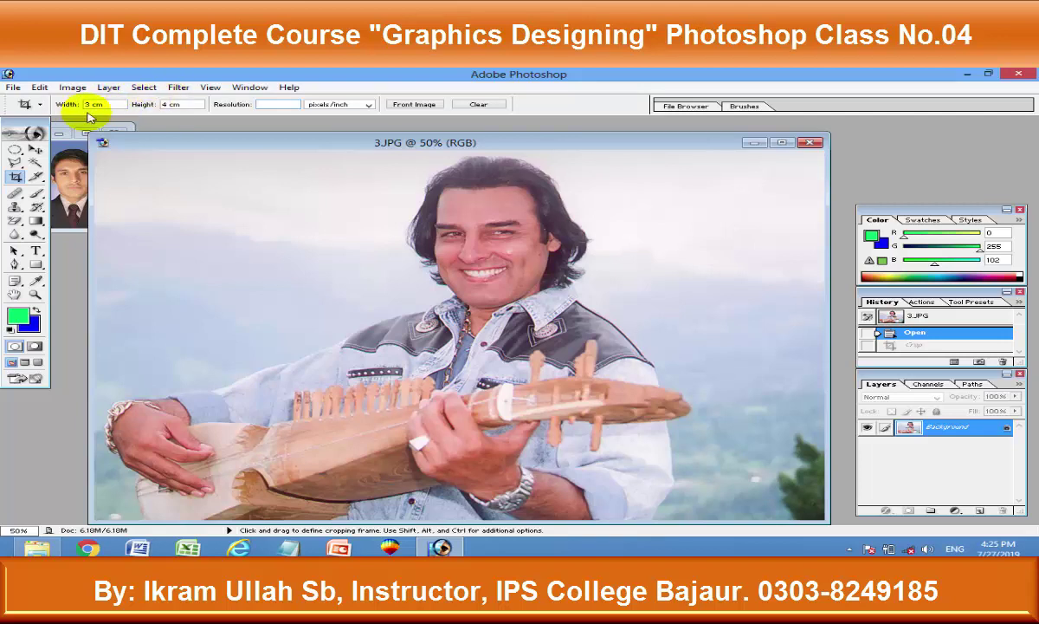
{"action": "left_click", "coordinate": [122, 105]}
{"action": "key", "text": "Tab"}
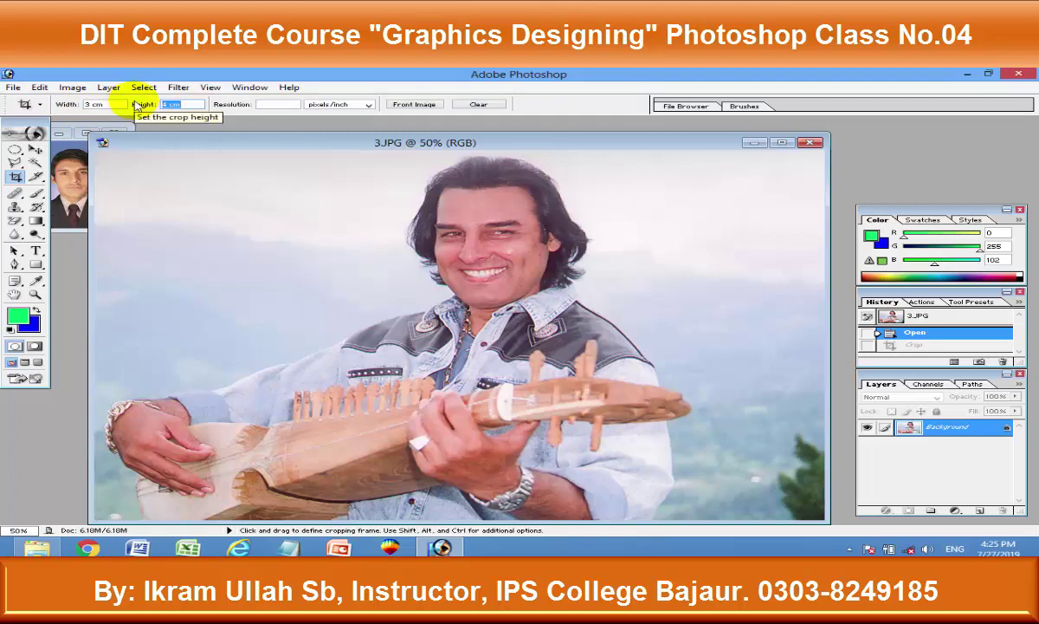
{"action": "left_click", "coordinate": [198, 104]}
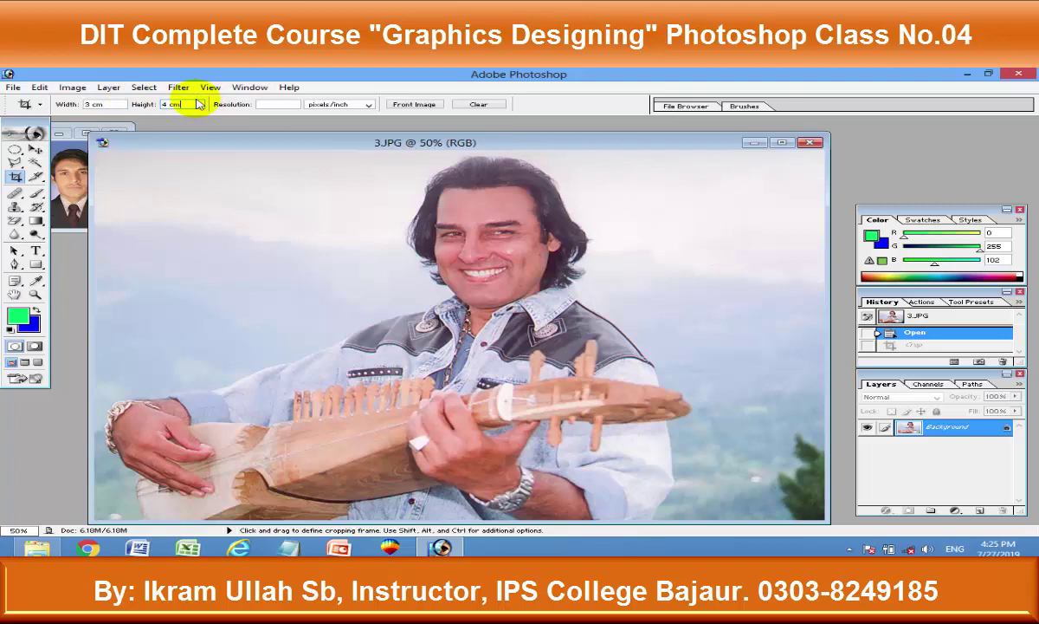
{"action": "left_click", "coordinate": [277, 104]}
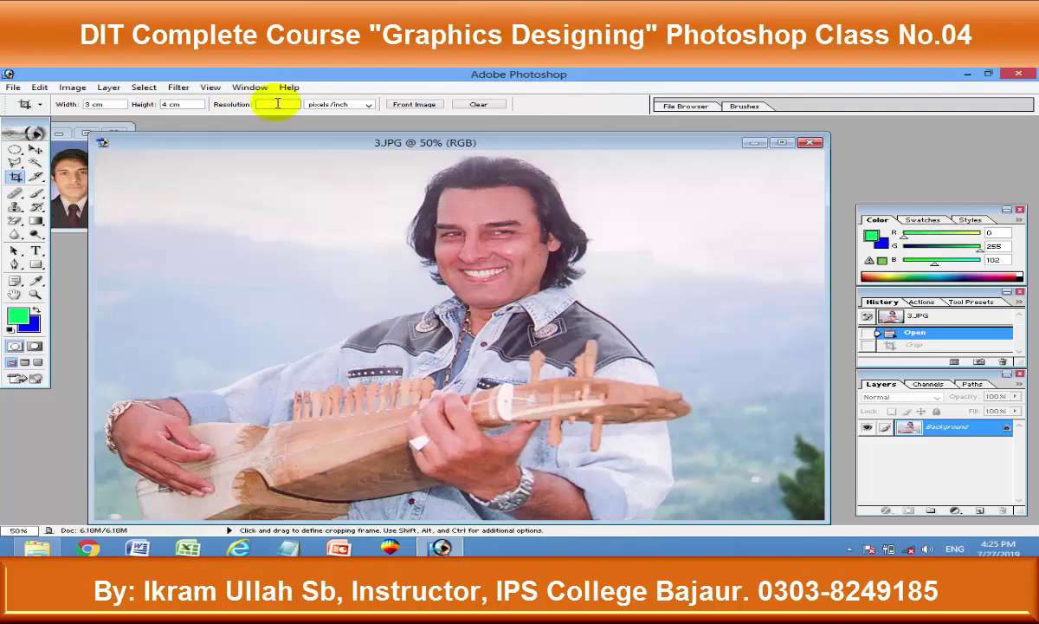
{"action": "type", "text": "300"}
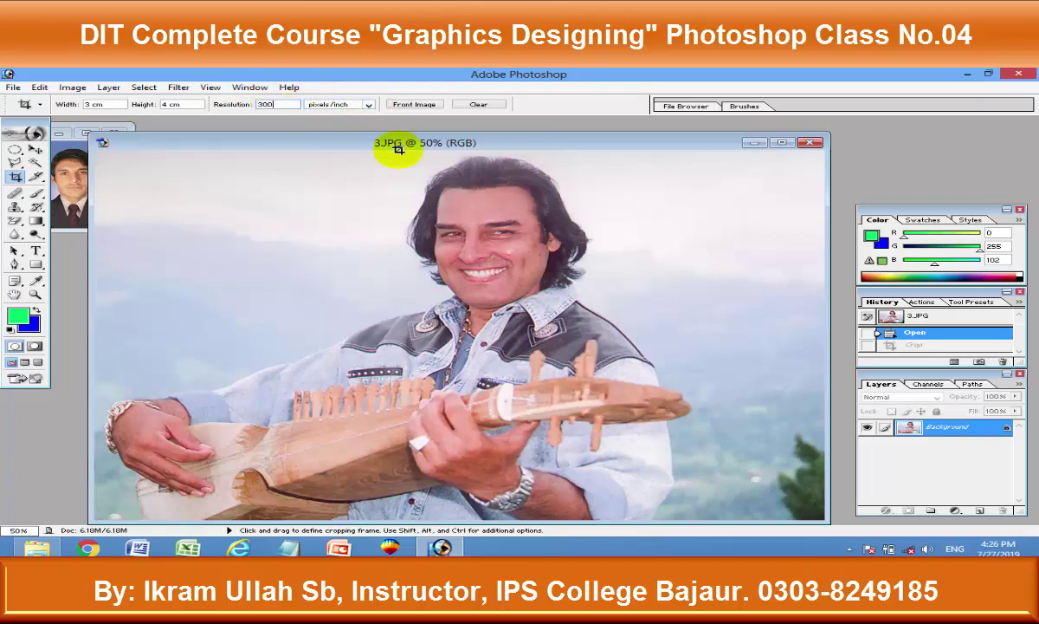
{"action": "left_click", "coordinate": [785, 144]}
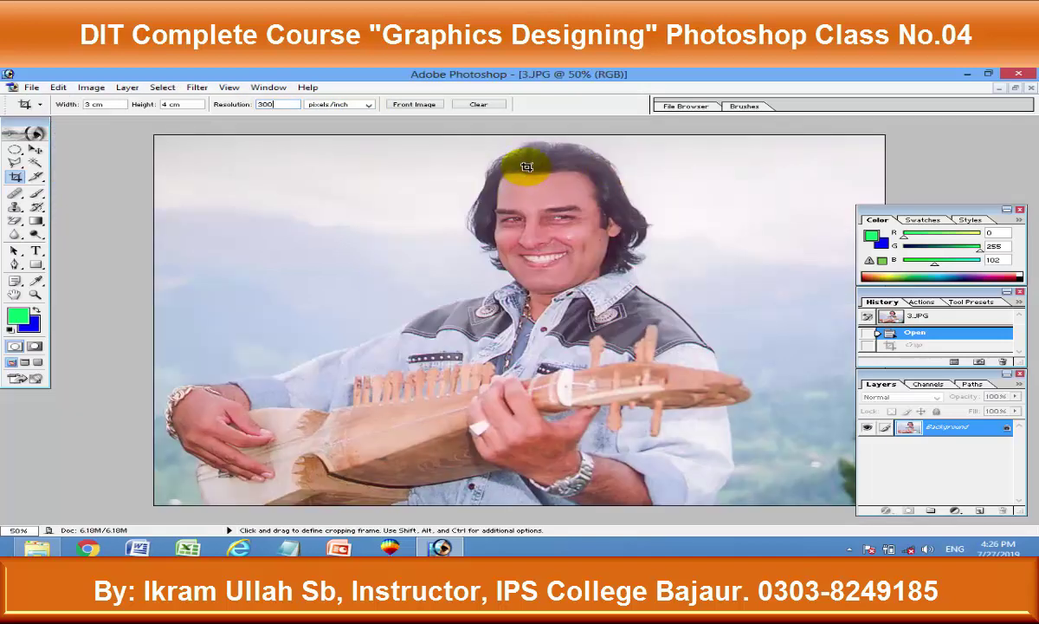
Step: At 25% zoom, draw a 3×4 crop frame around the player's face and chest
{"action": "key", "text": "ctrl+minus"}
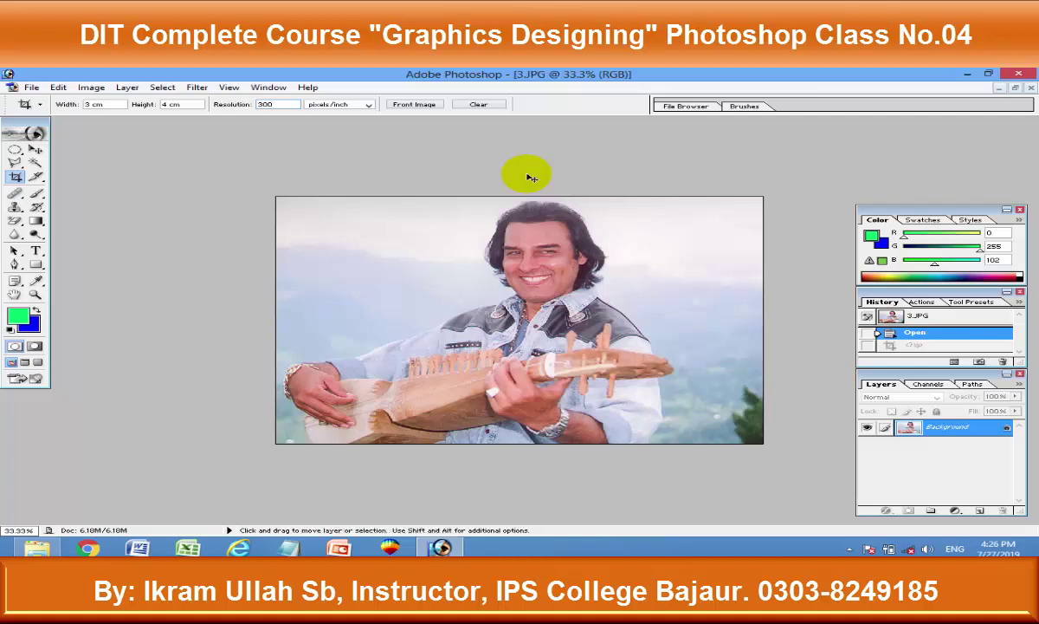
{"action": "key", "text": "ctrl+plus"}
{"action": "key", "text": "ctrl+minus"}
{"action": "key", "text": "ctrl+minus"}
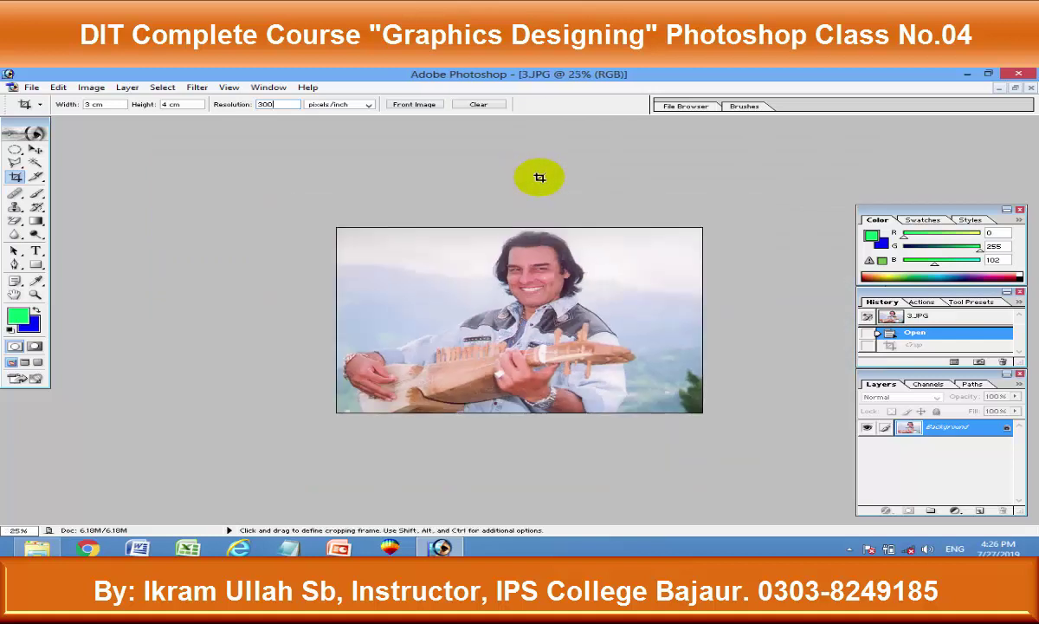
{"action": "left_click_drag", "start_coordinate": [457, 227], "coordinate": [740, 381]}
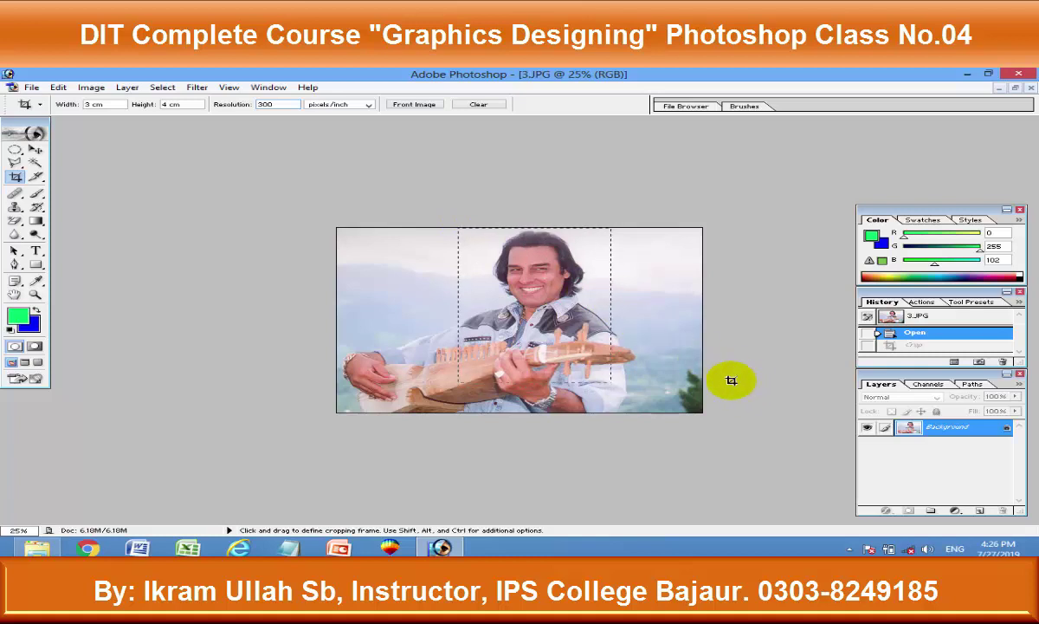
{"action": "mouse_move", "coordinate": [741, 381]}
{"action": "left_mouse_down"}
{"action": "mouse_move", "coordinate": [710, 378]}
{"action": "mouse_move", "coordinate": [711, 396]}
{"action": "left_mouse_up"}
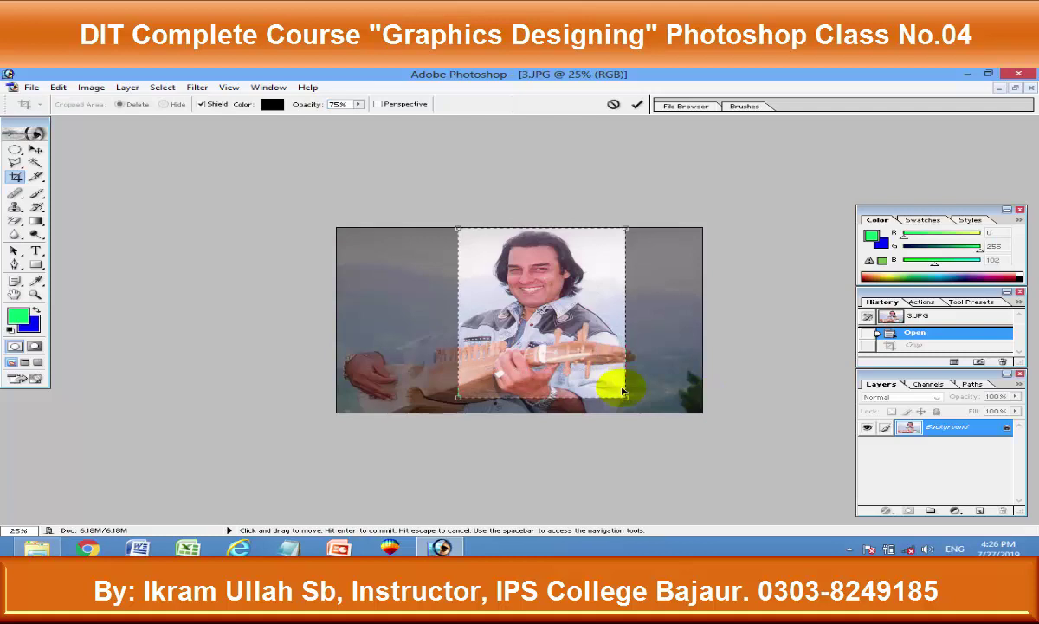
{"action": "left_click_drag", "start_coordinate": [626, 398], "coordinate": [625, 397]}
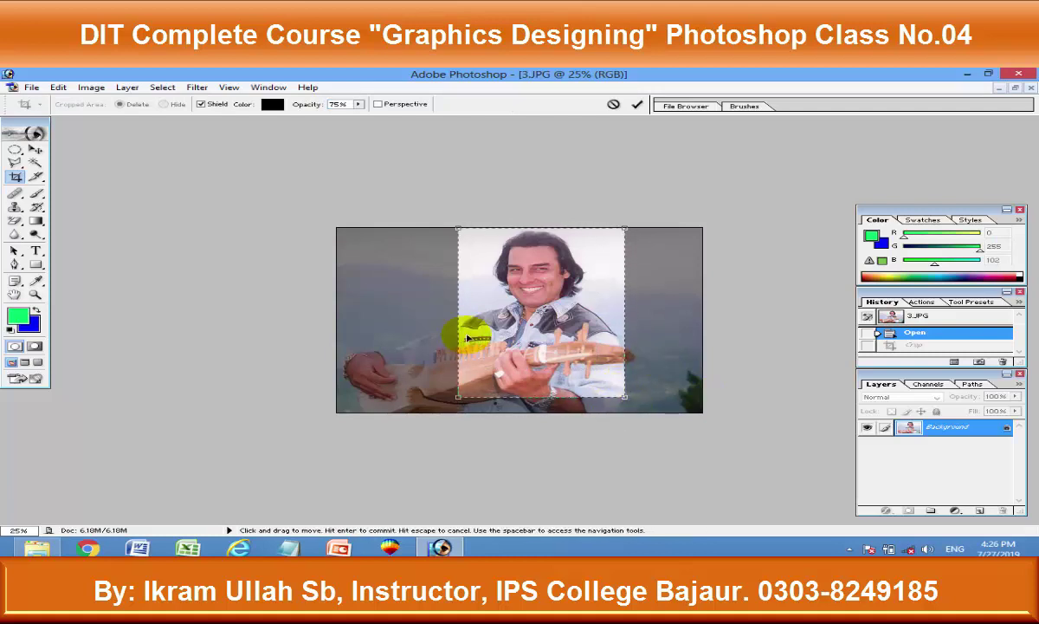
{"action": "mouse_move", "coordinate": [457, 398]}
{"action": "left_mouse_down"}
{"action": "mouse_move", "coordinate": [440, 407]}
{"action": "mouse_move", "coordinate": [481, 373]}
{"action": "left_mouse_up"}
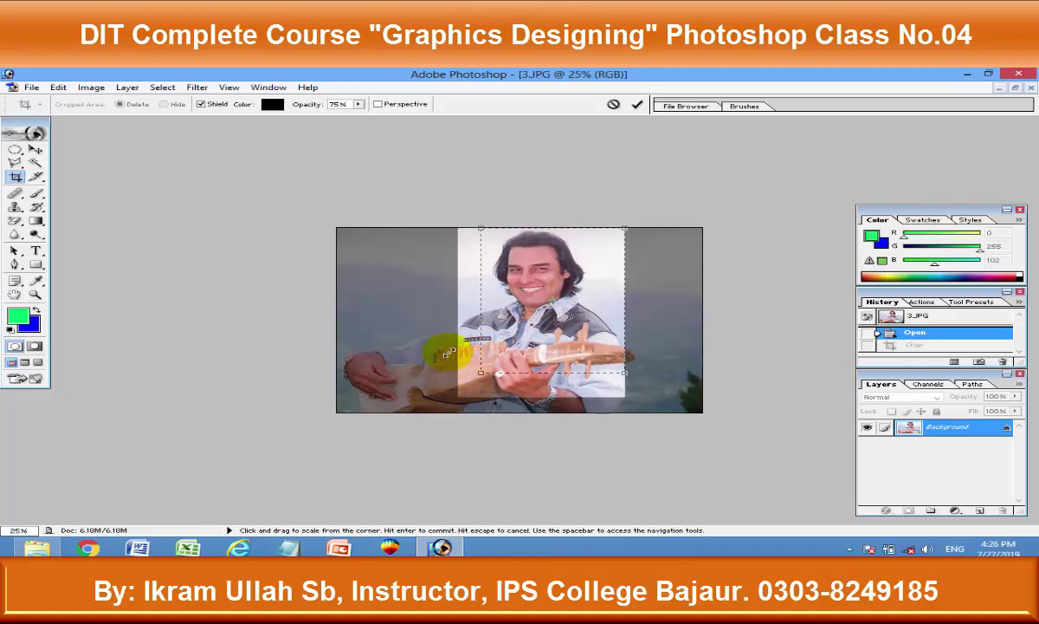
{"action": "left_click_drag", "start_coordinate": [543, 329], "coordinate": [529, 322]}
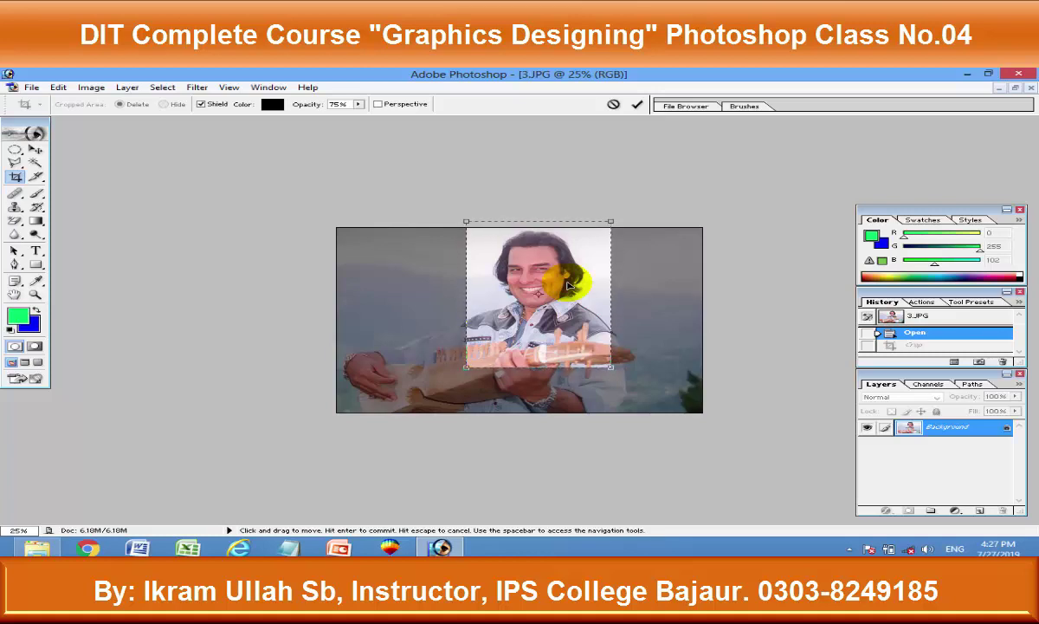
Step: At 50% zoom, fit the crop box to the player's head and shoulders and commit it
{"action": "key", "text": "ctrl+plus"}
{"action": "key", "text": "ctrl+plus"}
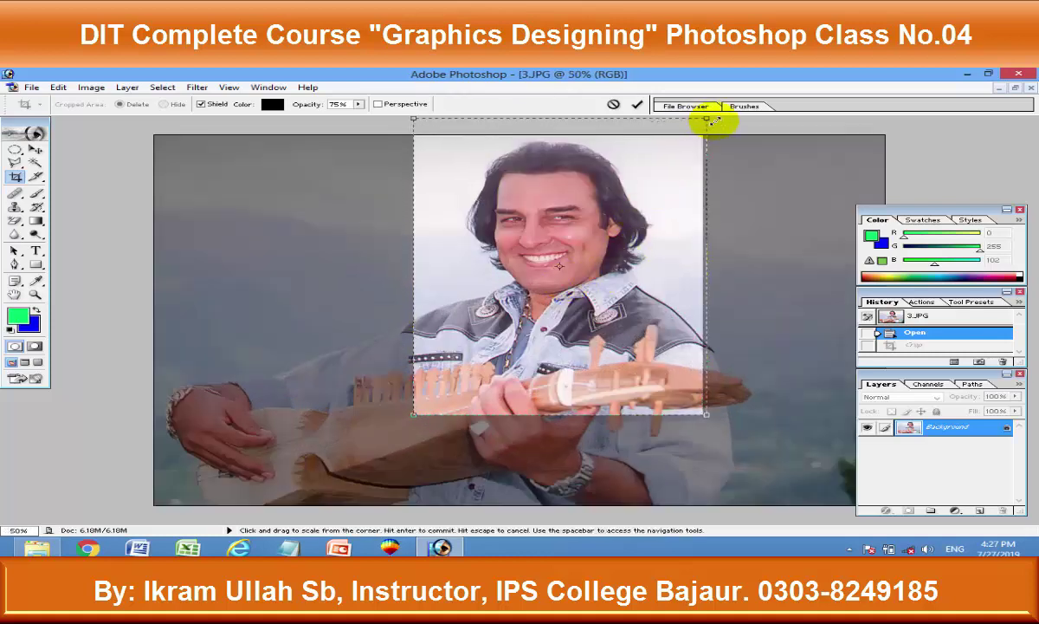
{"action": "left_click_drag", "start_coordinate": [700, 121], "coordinate": [784, 102]}
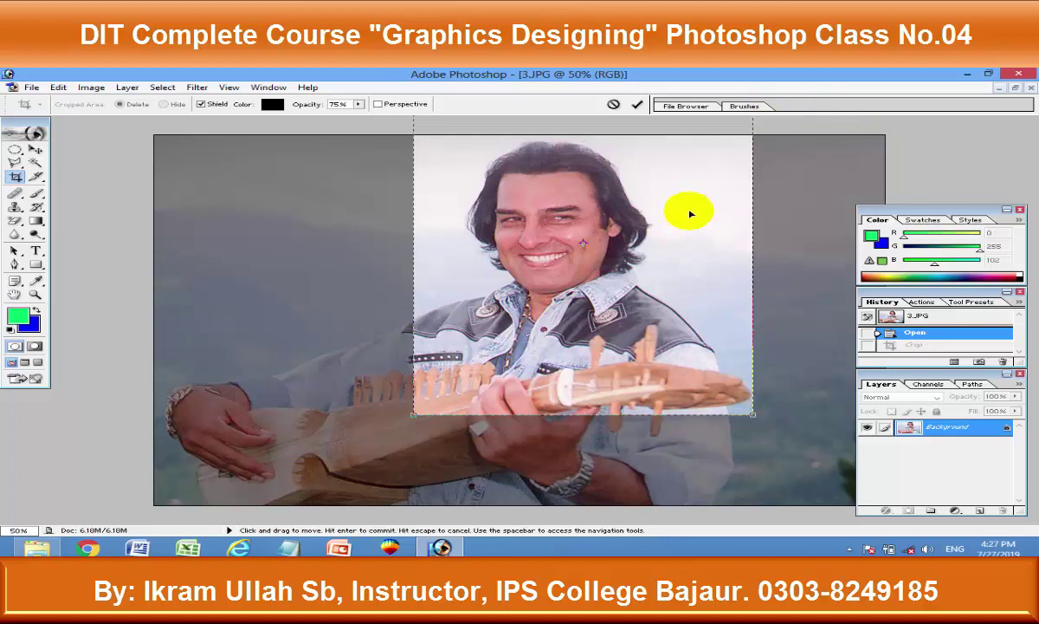
{"action": "left_click_drag", "start_coordinate": [753, 420], "coordinate": [682, 397]}
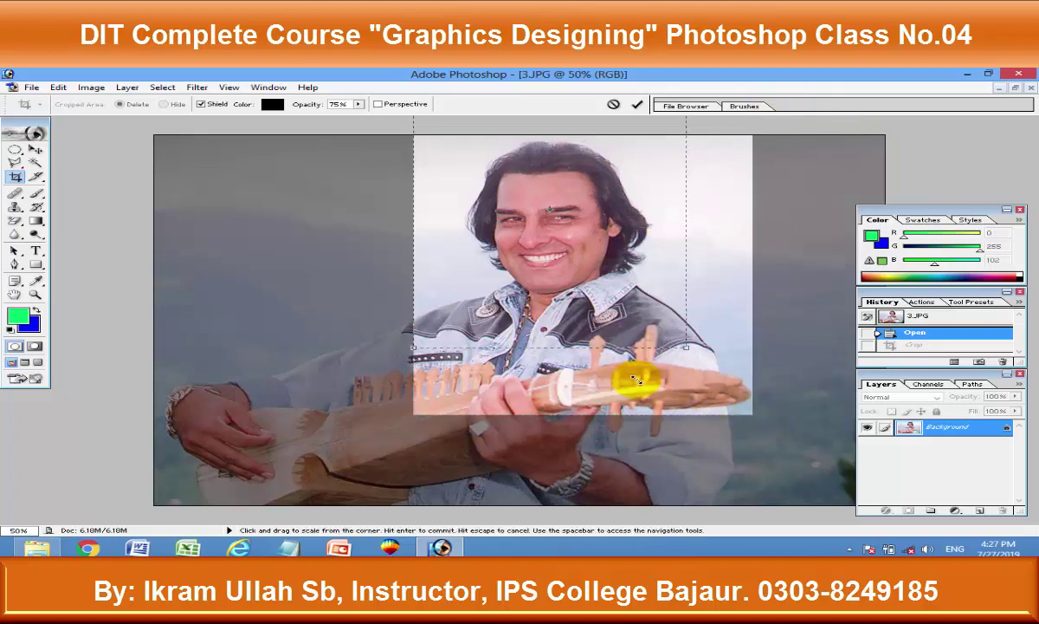
{"action": "left_click_drag", "start_coordinate": [598, 261], "coordinate": [593, 257]}
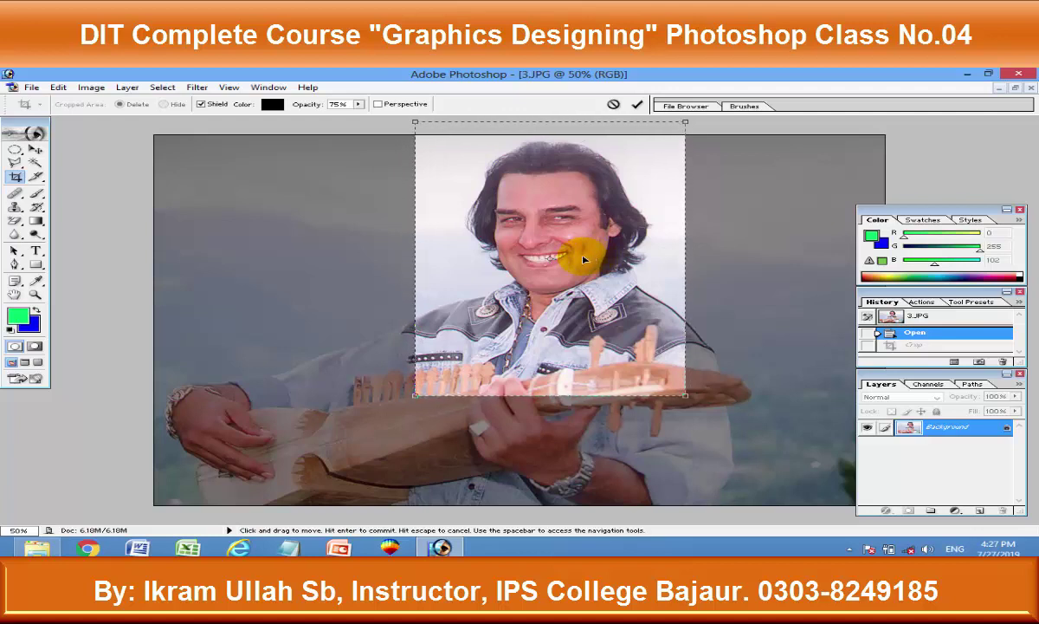
{"action": "left_click_drag", "start_coordinate": [613, 257], "coordinate": [614, 260]}
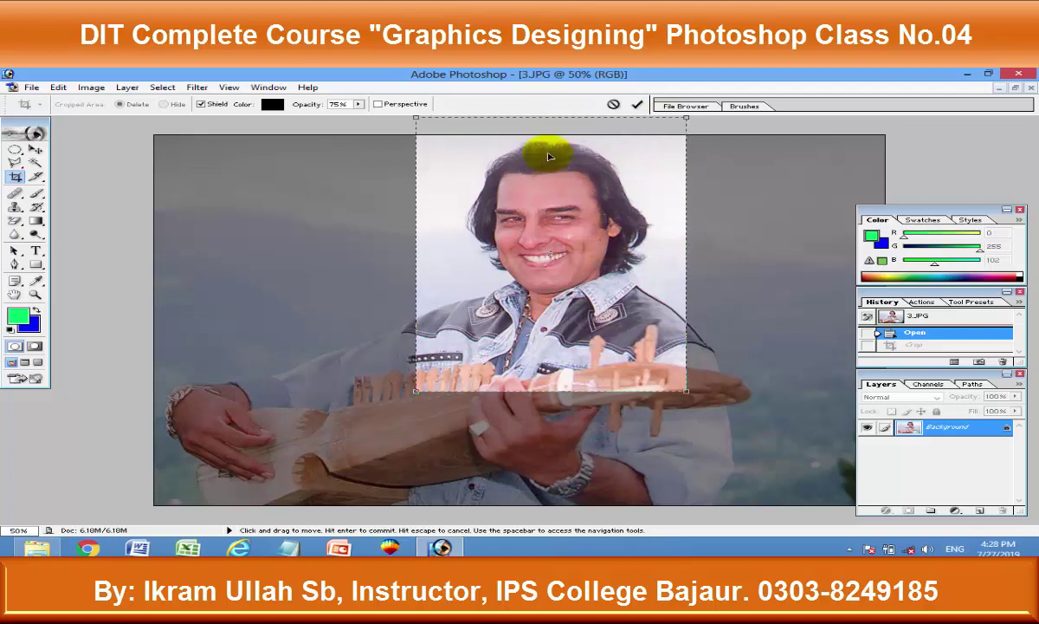
{"action": "left_click_drag", "start_coordinate": [545, 139], "coordinate": [551, 167]}
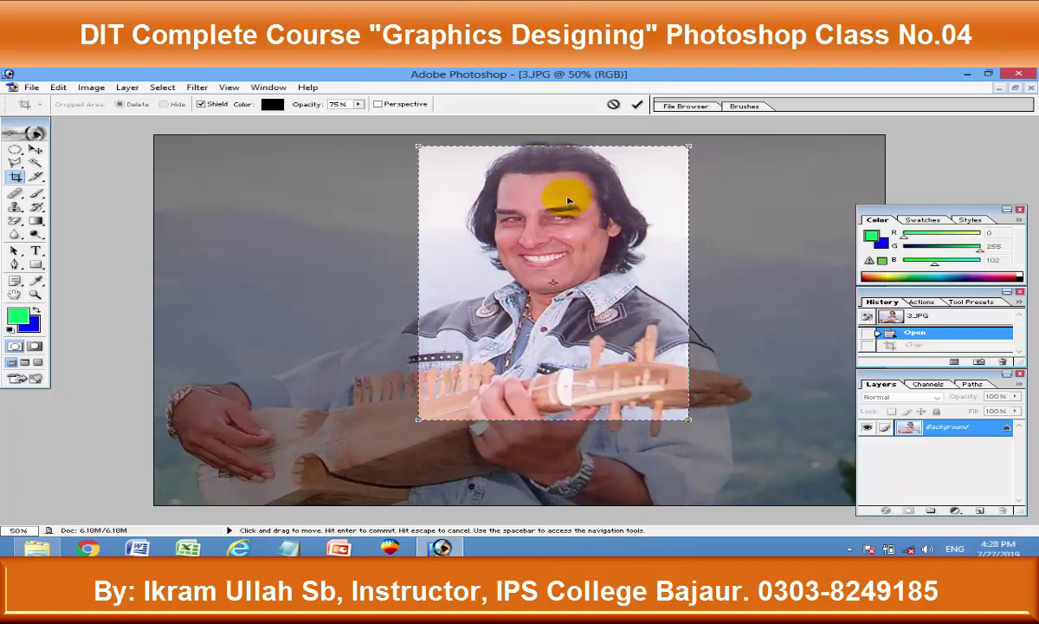
{"action": "left_click_drag", "start_coordinate": [577, 236], "coordinate": [573, 209]}
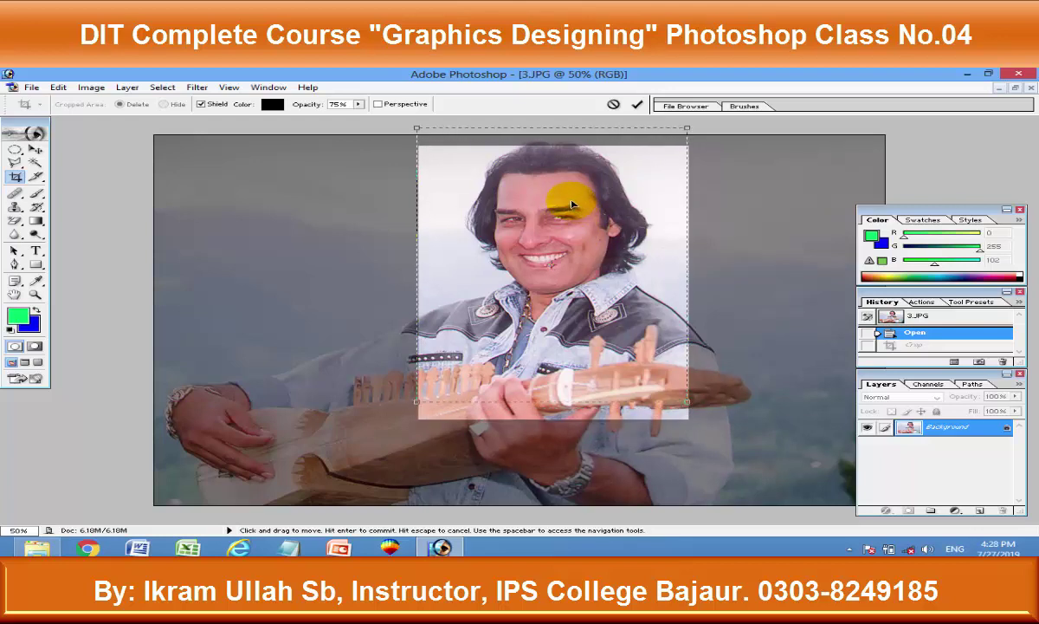
{"action": "left_click_drag", "start_coordinate": [572, 205], "coordinate": [578, 208]}
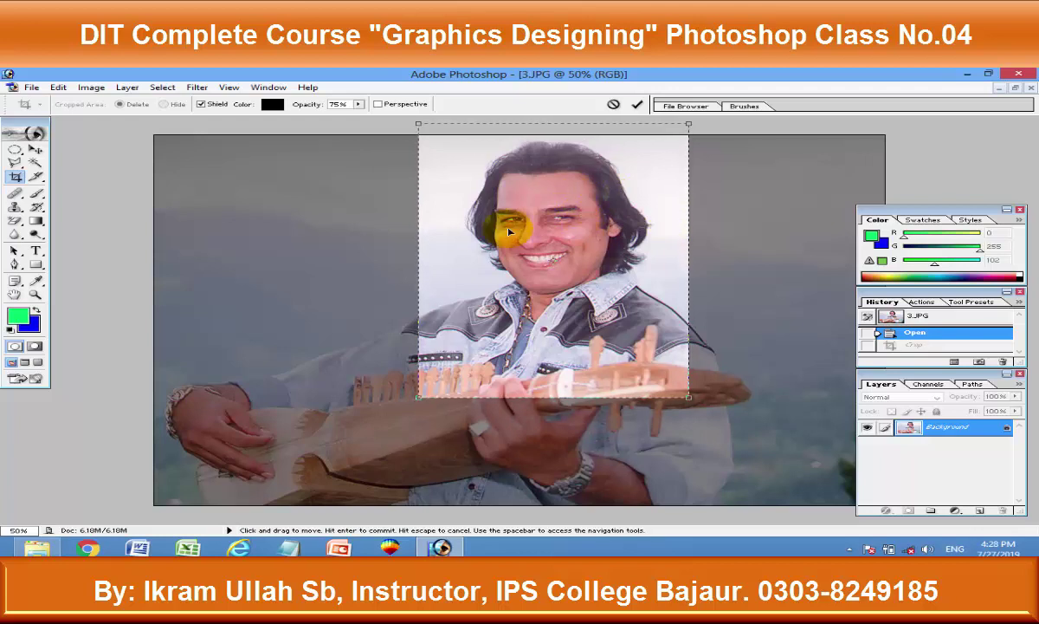
{"action": "left_click_drag", "start_coordinate": [454, 226], "coordinate": [455, 222]}
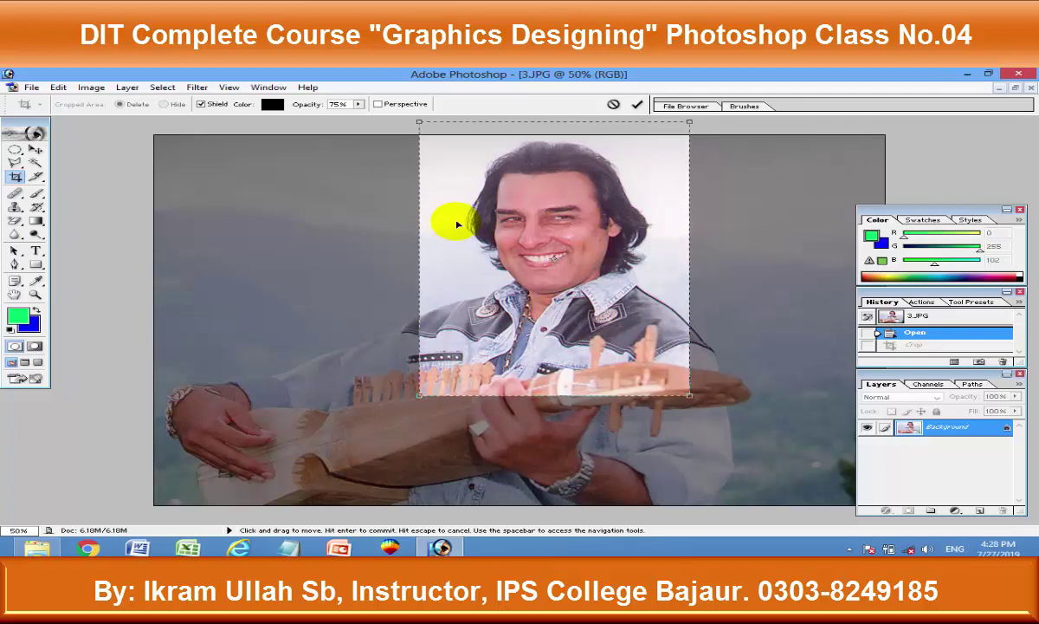
{"action": "key", "text": "Return"}
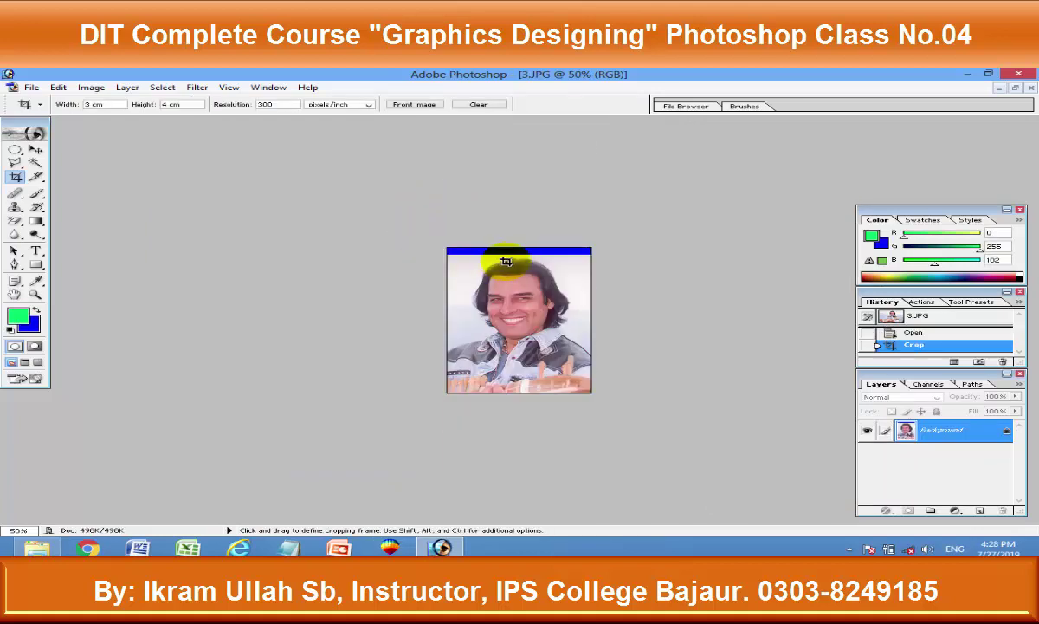
Step: At 200% zoom, trace a Polygonal Lasso outline up the shoulder, neck, cheek and hair
{"action": "key", "text": "ctrl+plus"}
{"action": "key", "text": "ctrl+plus"}
{"action": "key", "text": "ctrl+plus"}
{"action": "key", "text": "ctrl"}
{"action": "key", "text": "ctrl+minus"}
{"action": "key", "text": "ctrl+minus"}
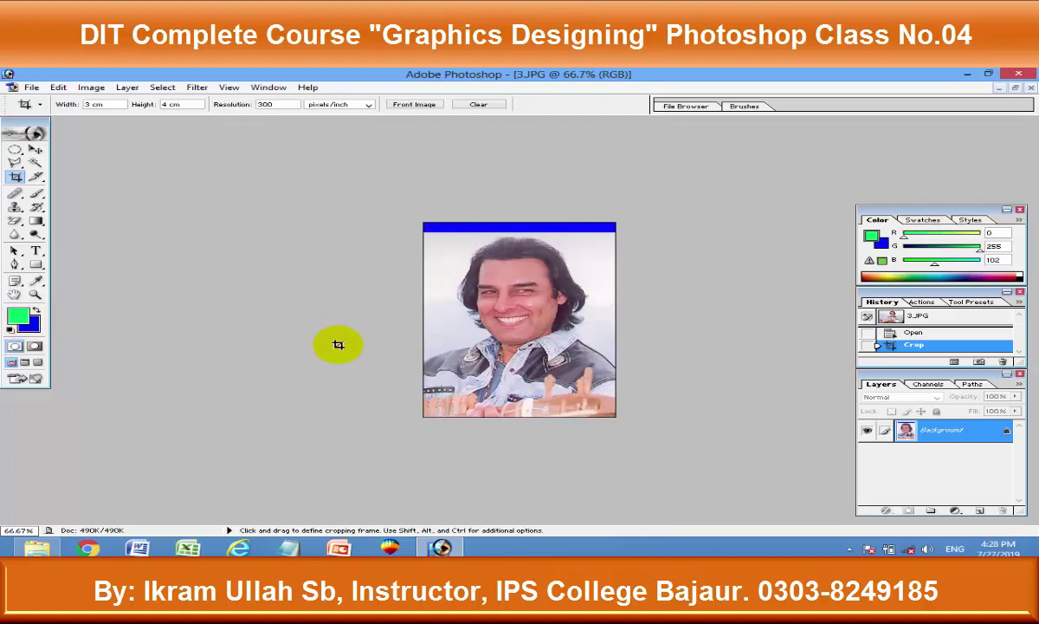
{"action": "key", "text": "ctrl+plus"}
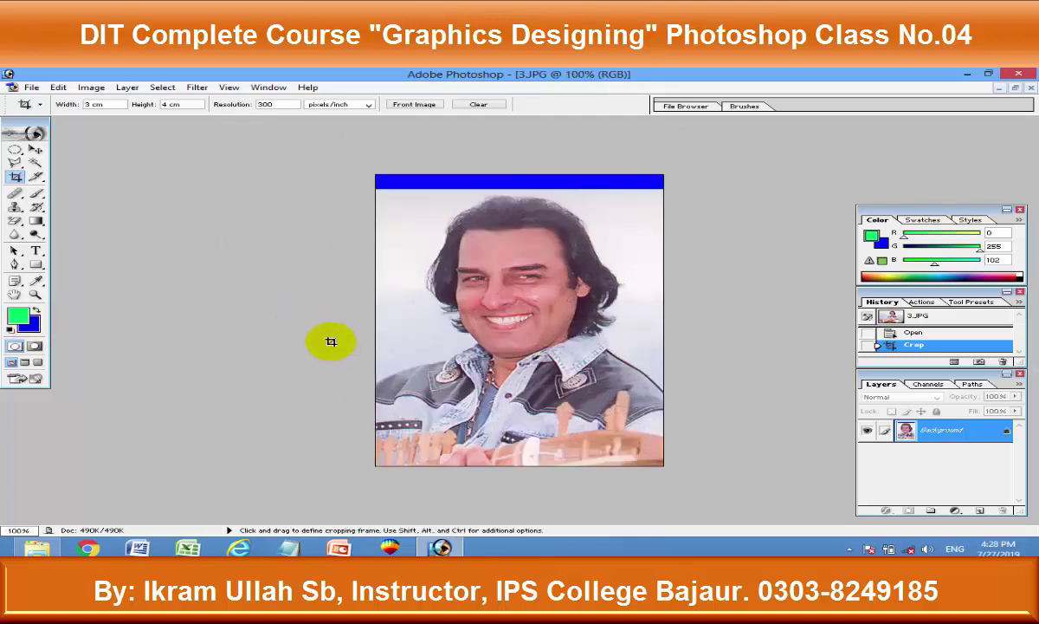
{"action": "key", "text": "ctrl+plus"}
{"action": "key", "text": "l"}
{"action": "left_click", "coordinate": [192, 457]}
{"action": "left_click", "coordinate": [374, 399]}
{"action": "left_click", "coordinate": [431, 368]}
{"action": "left_click", "coordinate": [405, 329]}
{"action": "left_click", "coordinate": [383, 291]}
{"action": "left_click", "coordinate": [357, 267]}
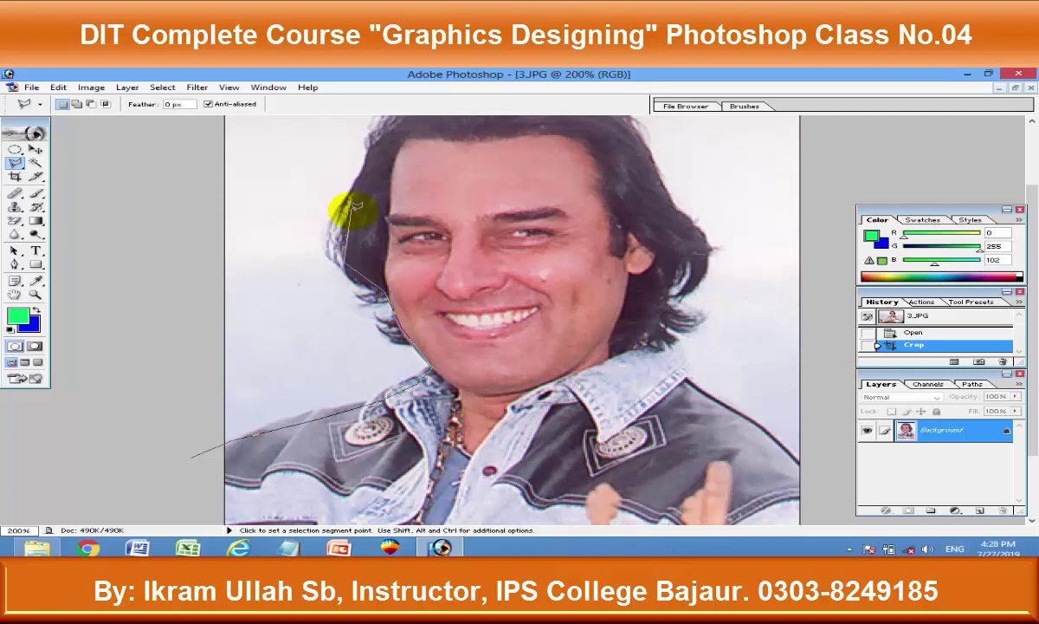
{"action": "left_click", "coordinate": [352, 223]}
{"action": "left_click", "coordinate": [369, 138]}
Step: Finish the outline over the hair and collar, clear the background to blue, and deselect
{"action": "left_click", "coordinate": [468, 166]}
{"action": "left_click", "coordinate": [537, 169]}
{"action": "left_click", "coordinate": [594, 186]}
{"action": "left_click", "coordinate": [640, 231]}
{"action": "left_click", "coordinate": [685, 468]}
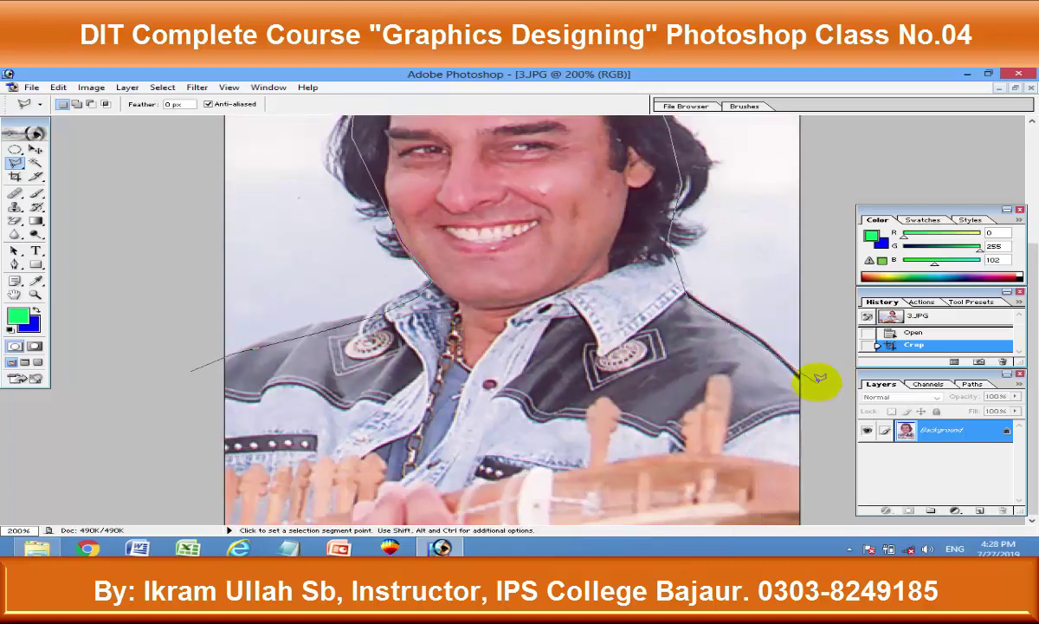
{"action": "left_click", "coordinate": [803, 378]}
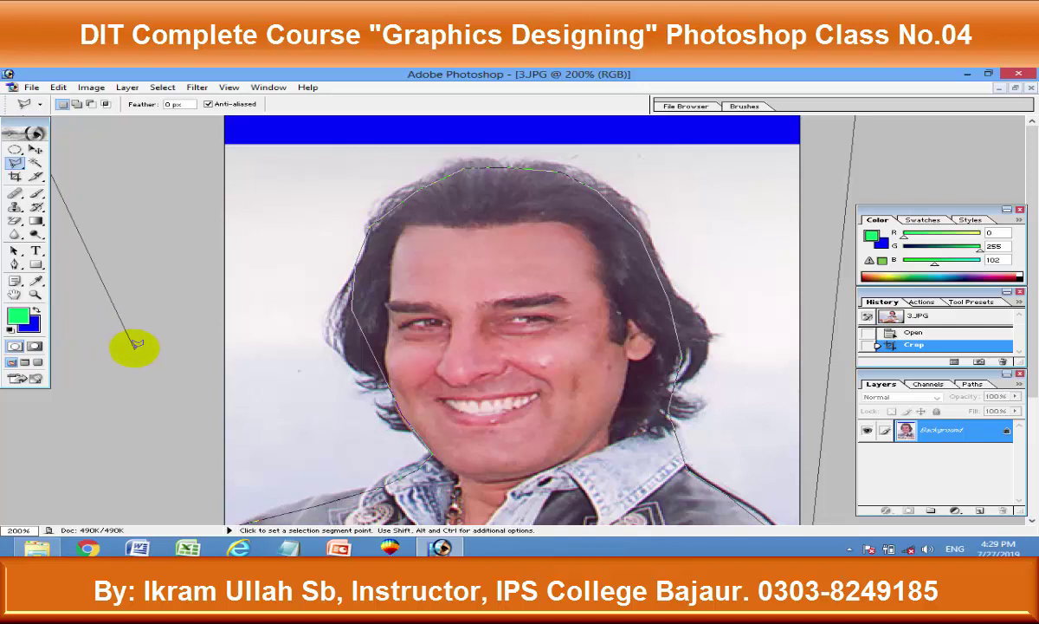
{"action": "double_click", "coordinate": [130, 365]}
{"action": "key", "text": "Delete"}
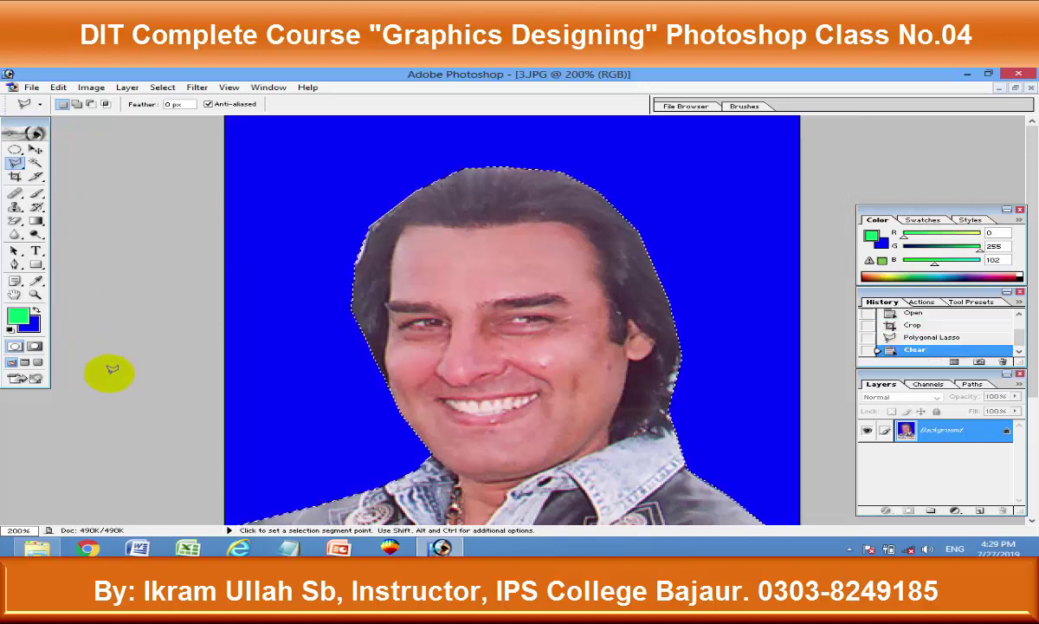
{"action": "key", "text": "ctrl+d"}
Step: Close the blue-background 3.JPG portrait, discarding its changes
{"action": "key", "text": "ctrl+minus"}
{"action": "key", "text": "ctrl+minus"}
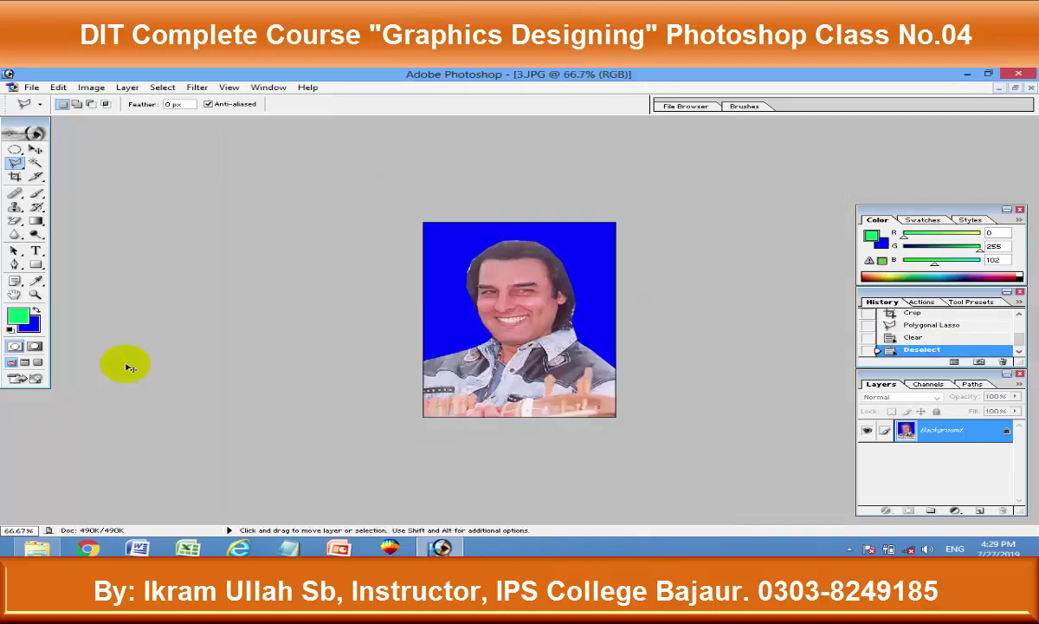
{"action": "key", "text": "ctrl+minus"}
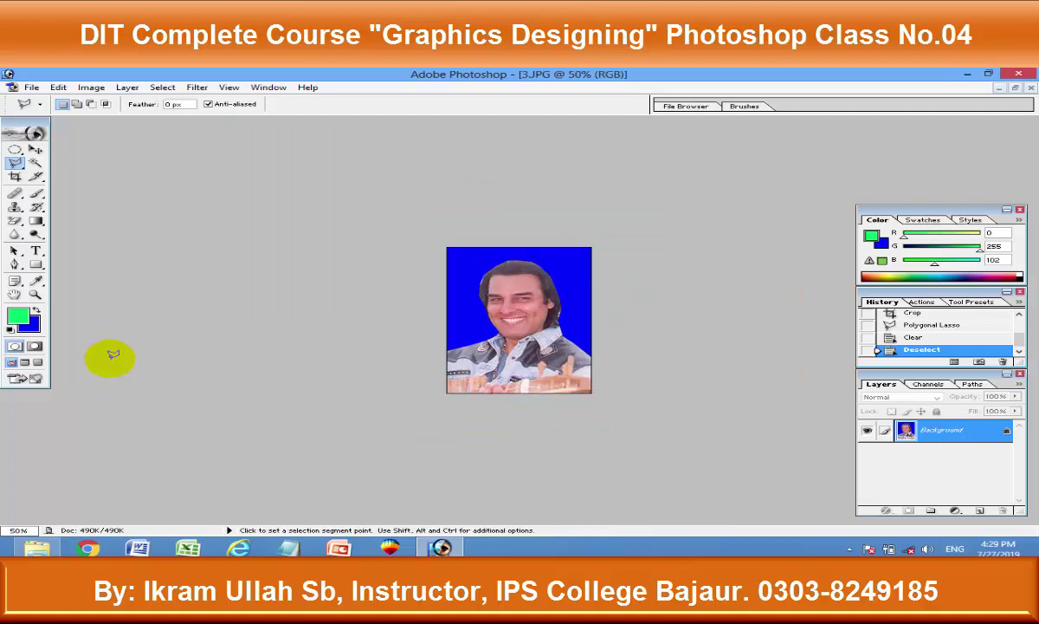
{"action": "key", "text": "f"}
{"action": "key", "text": "f"}
{"action": "key", "text": "f"}
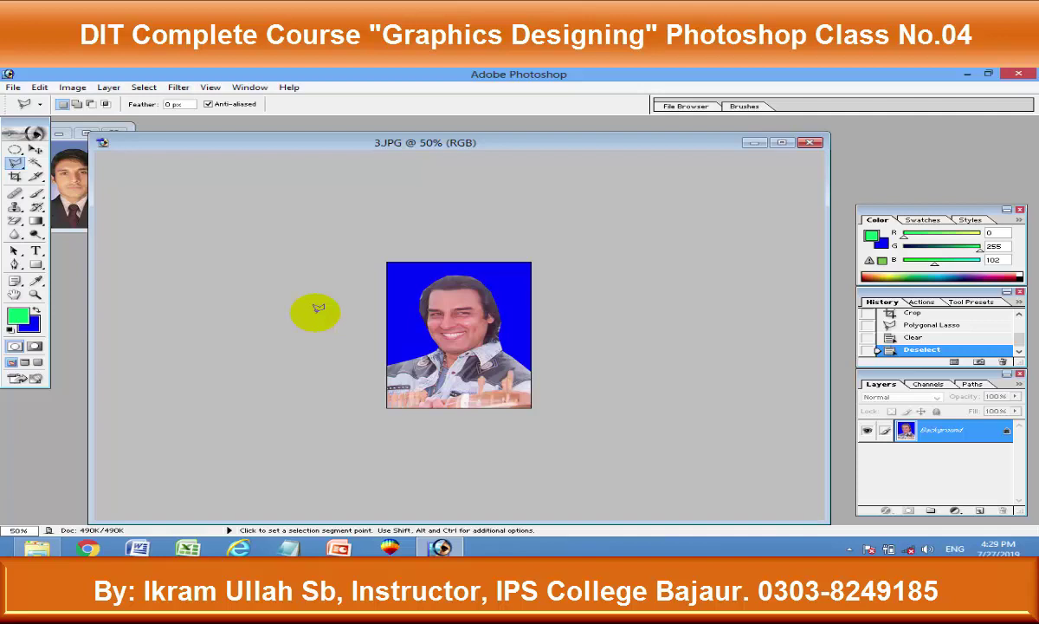
{"action": "mouse_move", "coordinate": [337, 142]}
{"action": "left_mouse_down"}
{"action": "mouse_move", "coordinate": [375, 138]}
{"action": "mouse_move", "coordinate": [230, 144]}
{"action": "left_mouse_up"}
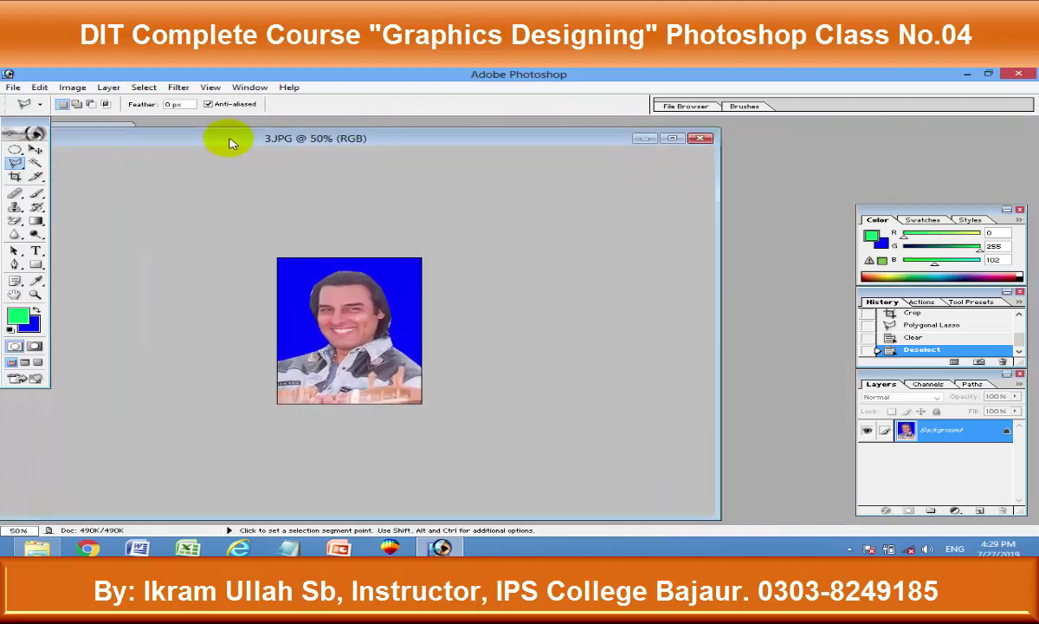
{"action": "left_click", "coordinate": [699, 140]}
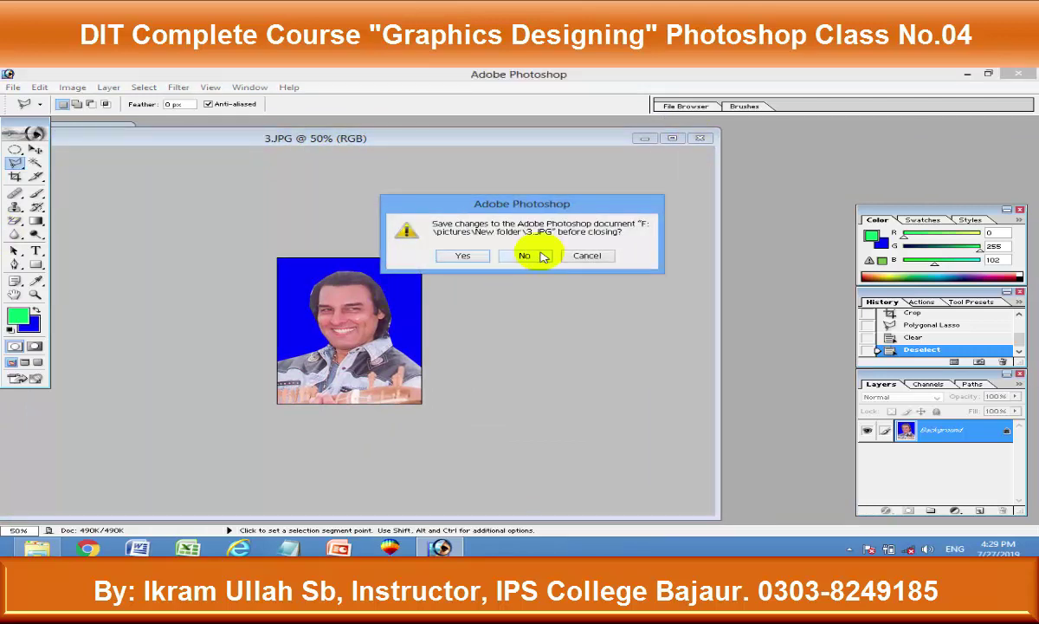
{"action": "left_click", "coordinate": [543, 256]}
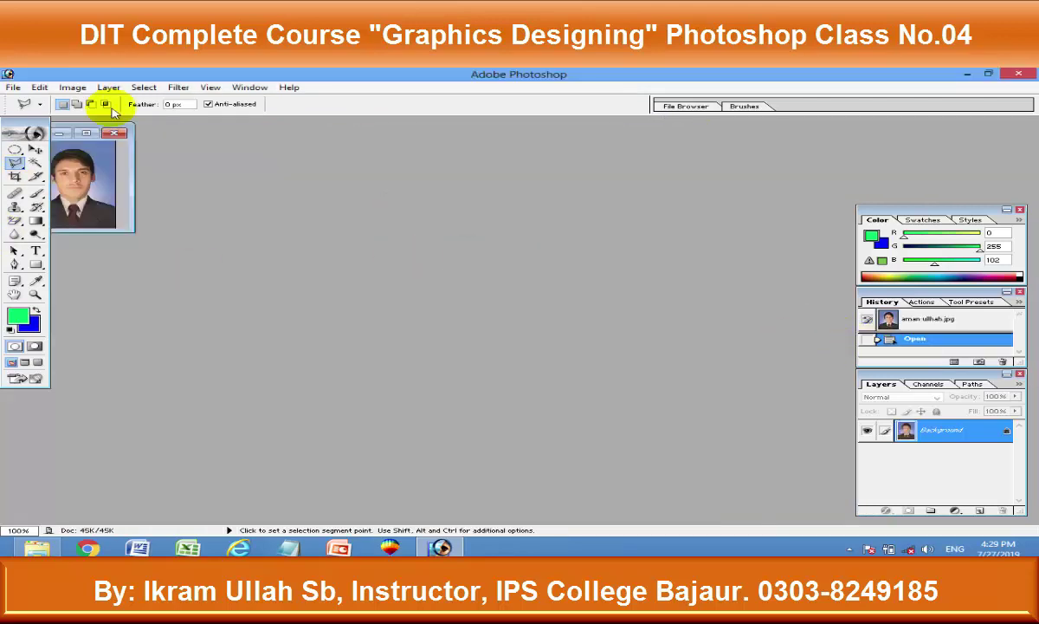
Step: Drag photo 3 from the New folder into Photoshop to reopen the uncropped original
{"action": "left_click_drag", "start_coordinate": [130, 226], "coordinate": [656, 392]}
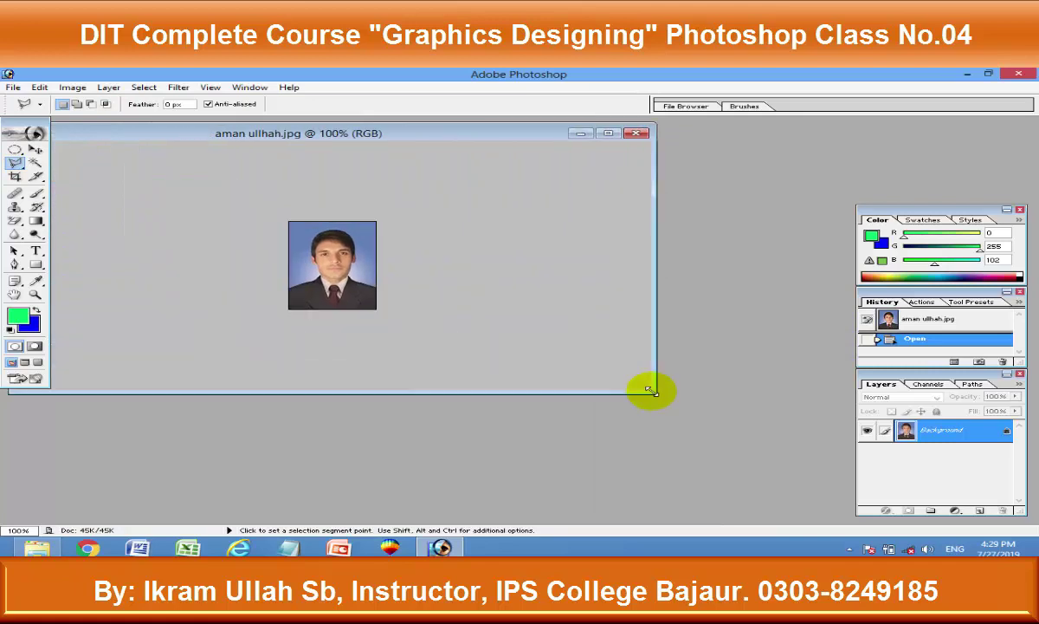
{"action": "left_click", "coordinate": [440, 547]}
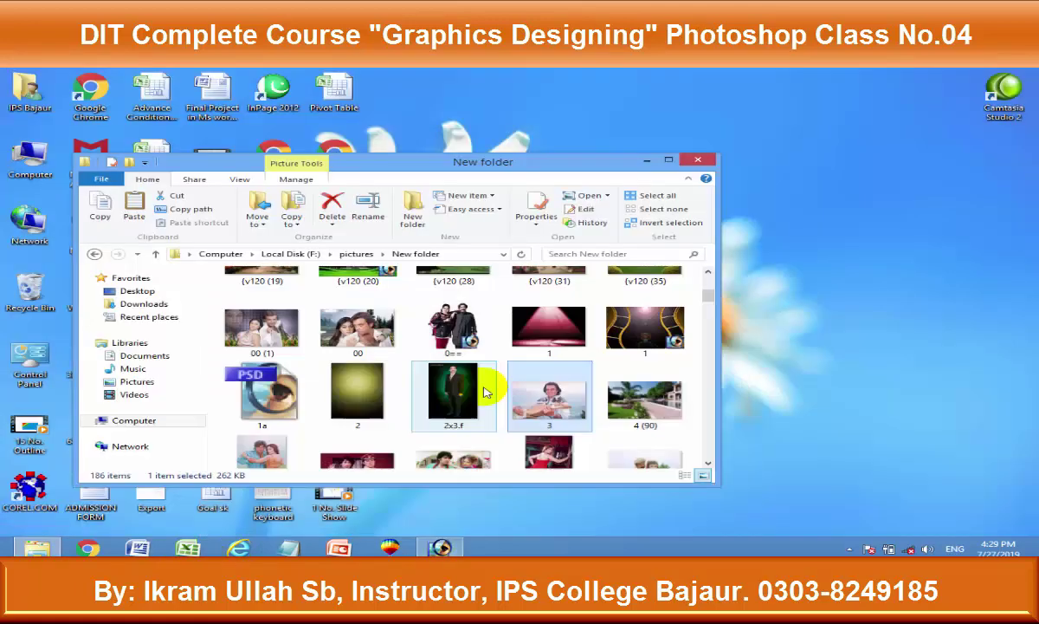
{"action": "mouse_move", "coordinate": [530, 385]}
{"action": "left_mouse_down"}
{"action": "mouse_move", "coordinate": [440, 539]}
{"action": "mouse_move", "coordinate": [374, 217]}
{"action": "left_mouse_up"}
{"action": "left_click", "coordinate": [16, 176]}
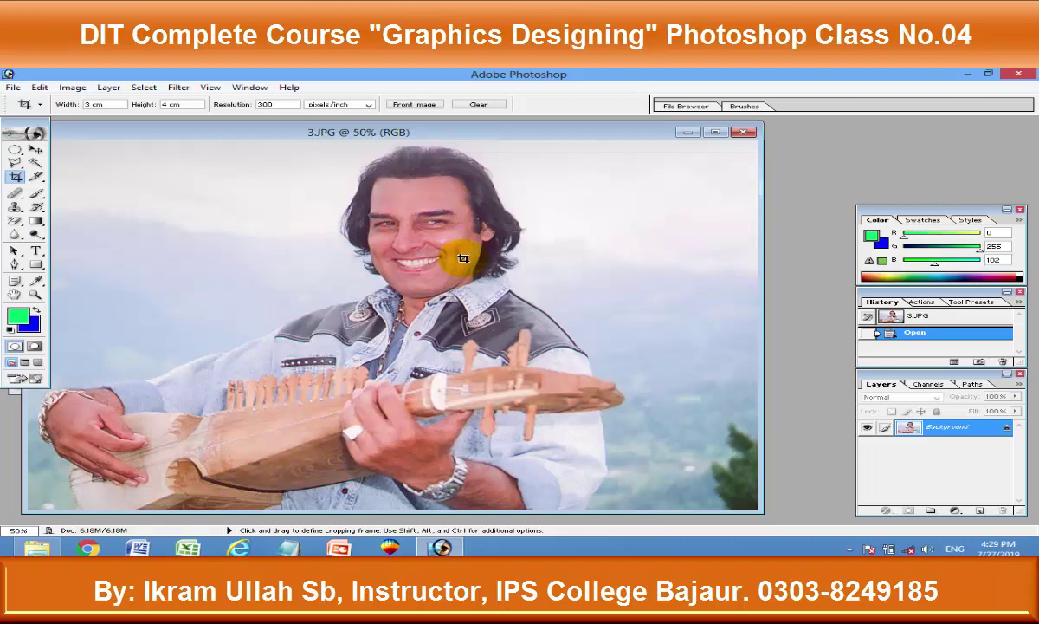
Step: Create a new blank document from a photo-size preset
{"action": "key", "text": "ctrl+n"}
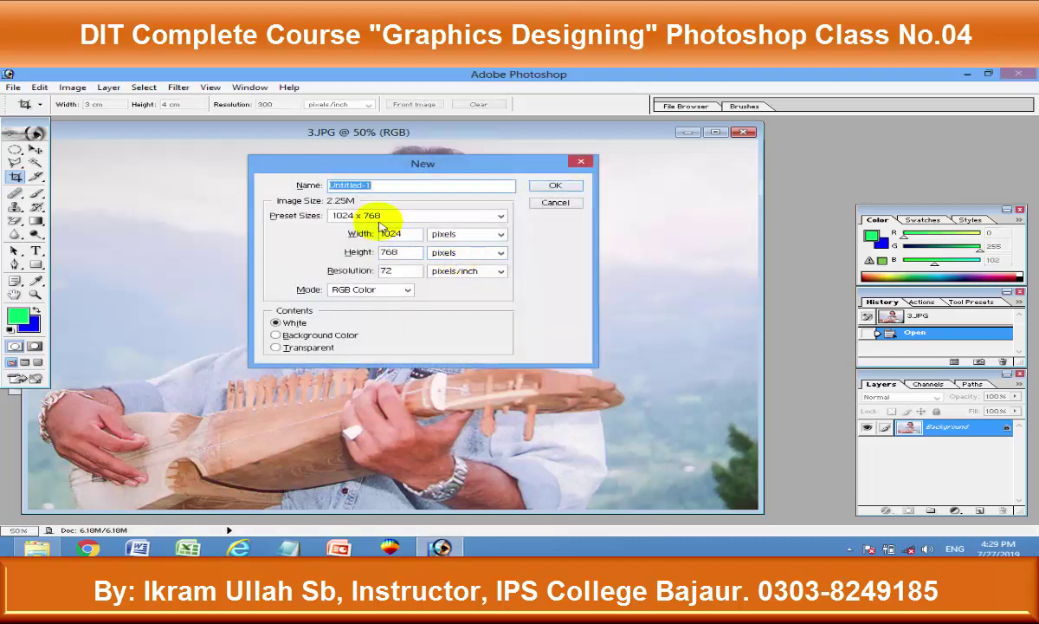
{"action": "left_click", "coordinate": [388, 217]}
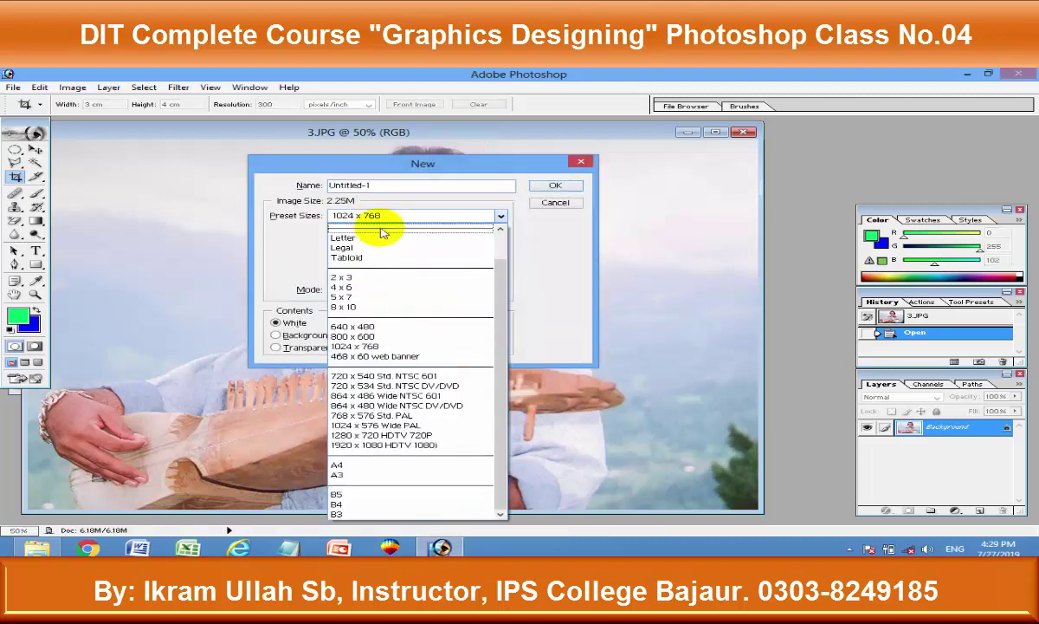
{"action": "left_click", "coordinate": [372, 287]}
{"action": "left_click", "coordinate": [558, 188]}
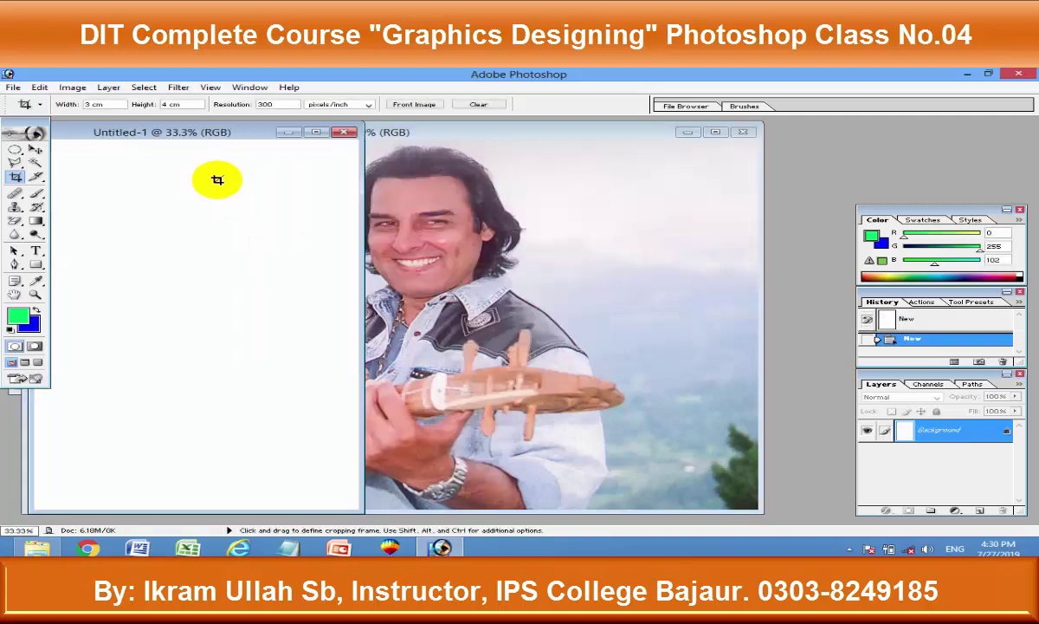
Step: Move Untitled-1 aside and bring 3.JPG forward at 33.3% zoom
{"action": "left_click_drag", "start_coordinate": [147, 134], "coordinate": [576, 127]}
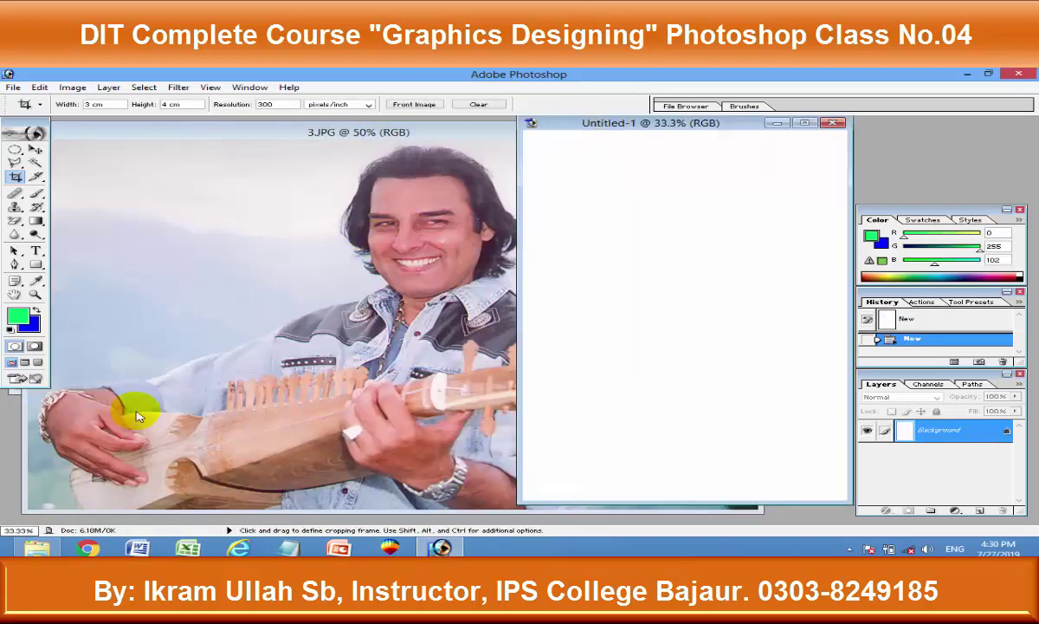
{"action": "left_click", "coordinate": [268, 130]}
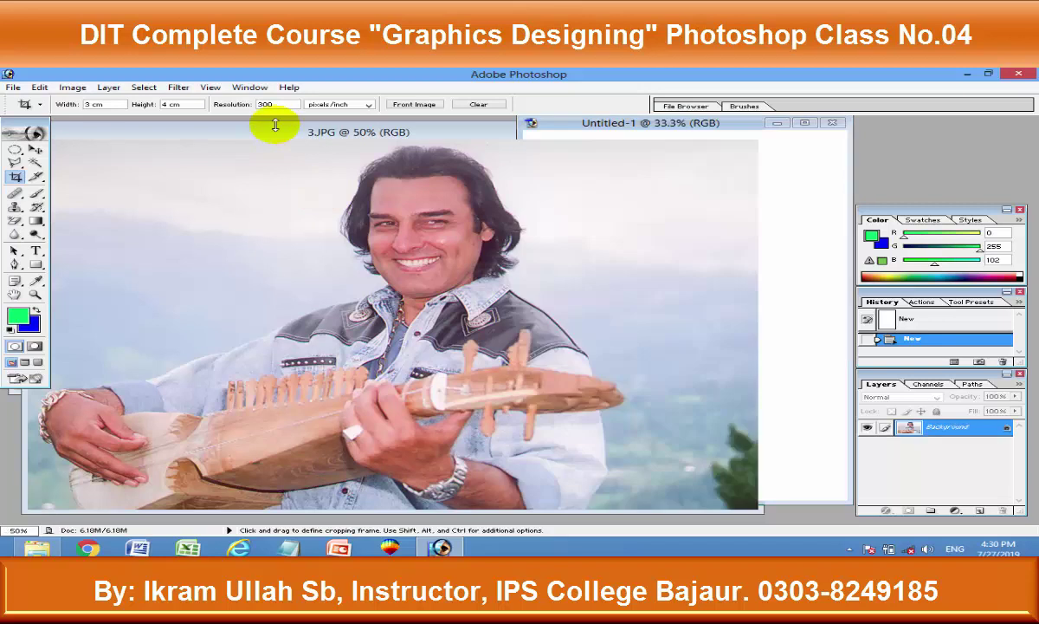
{"action": "key", "text": "ctrl+minus"}
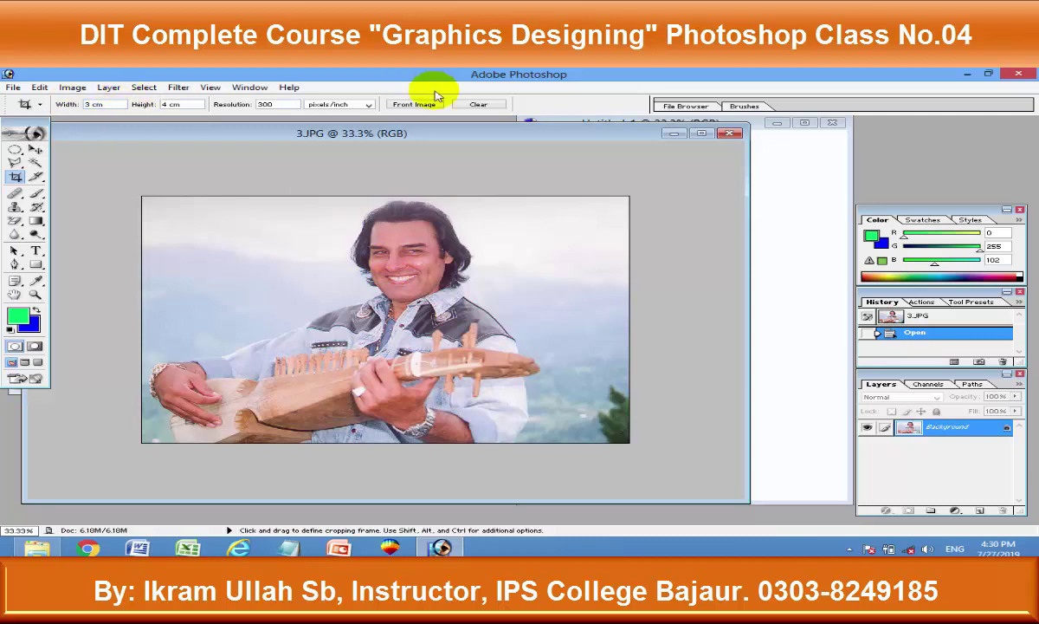
Step: Clear the fixed crop size and freely crop 3.JPG to a narrower frame around the player and sarangi
{"action": "left_click", "coordinate": [471, 105]}
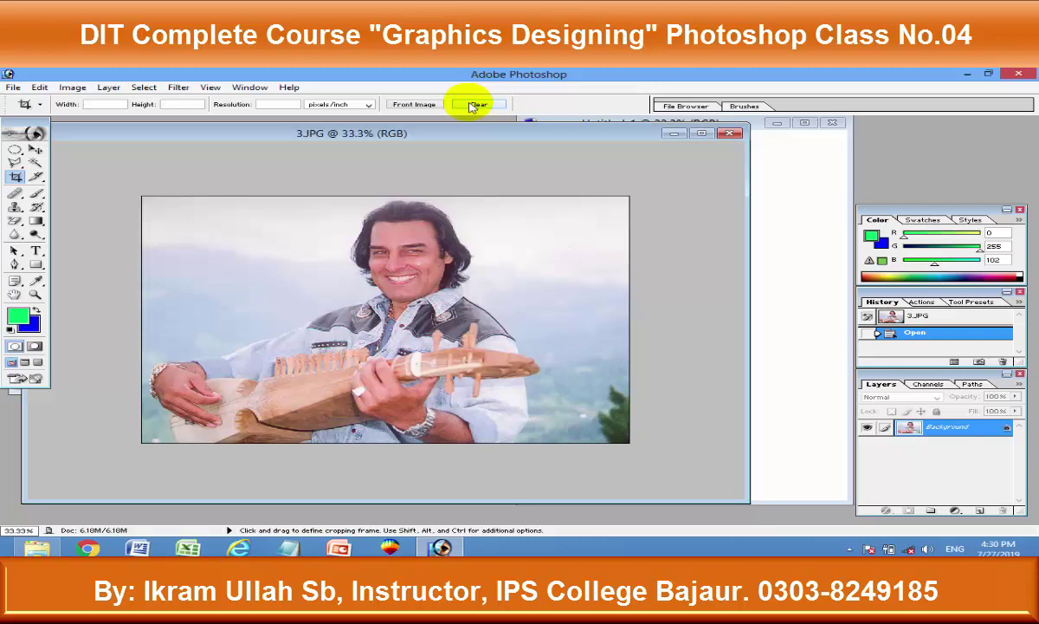
{"action": "left_click_drag", "start_coordinate": [258, 196], "coordinate": [529, 446]}
{"action": "left_click_drag", "start_coordinate": [261, 320], "coordinate": [153, 323]}
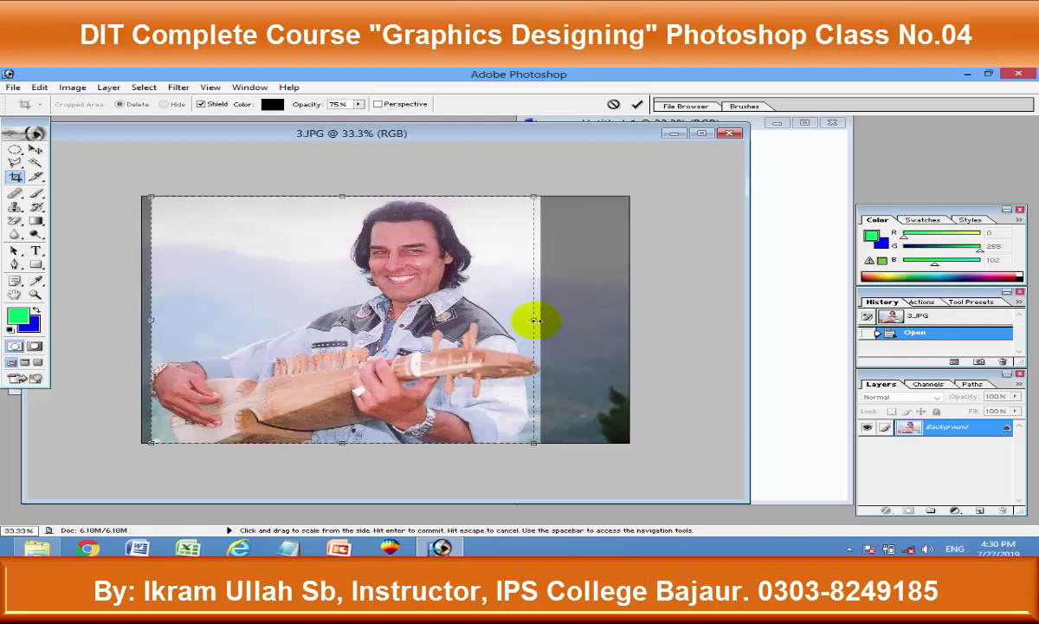
{"action": "double_click", "coordinate": [389, 297]}
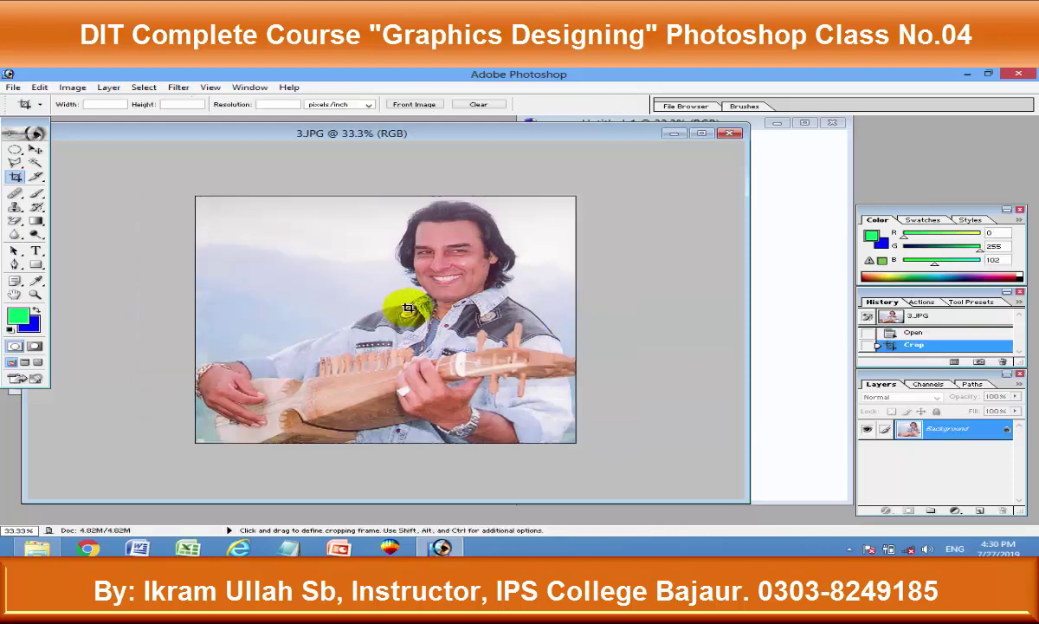
{"action": "key", "text": "f"}
{"action": "key", "text": "f"}
{"action": "key", "text": "f"}
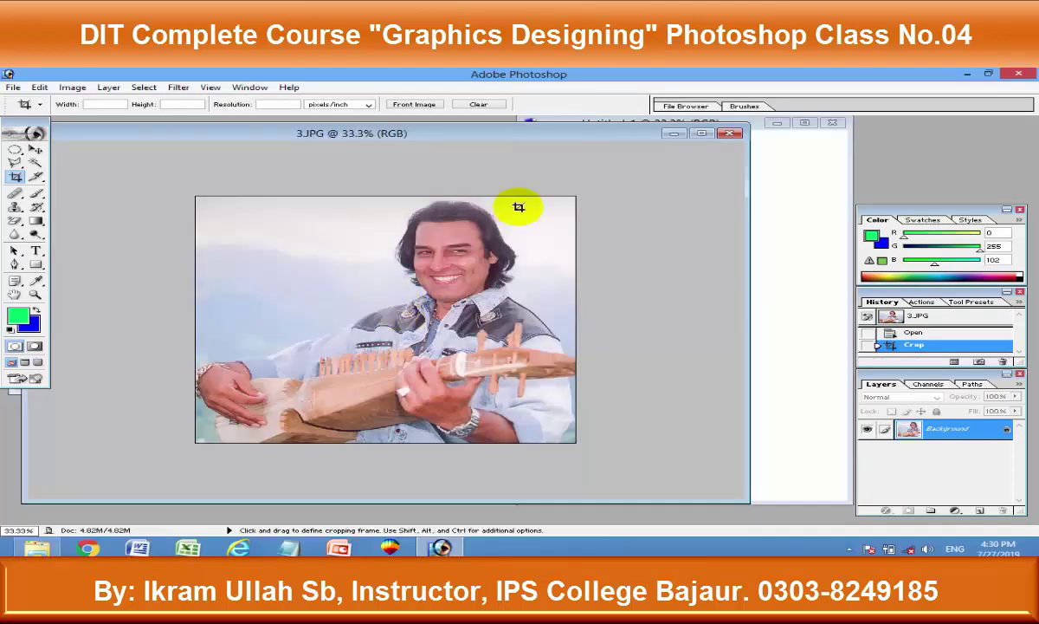
{"action": "left_click", "coordinate": [529, 131]}
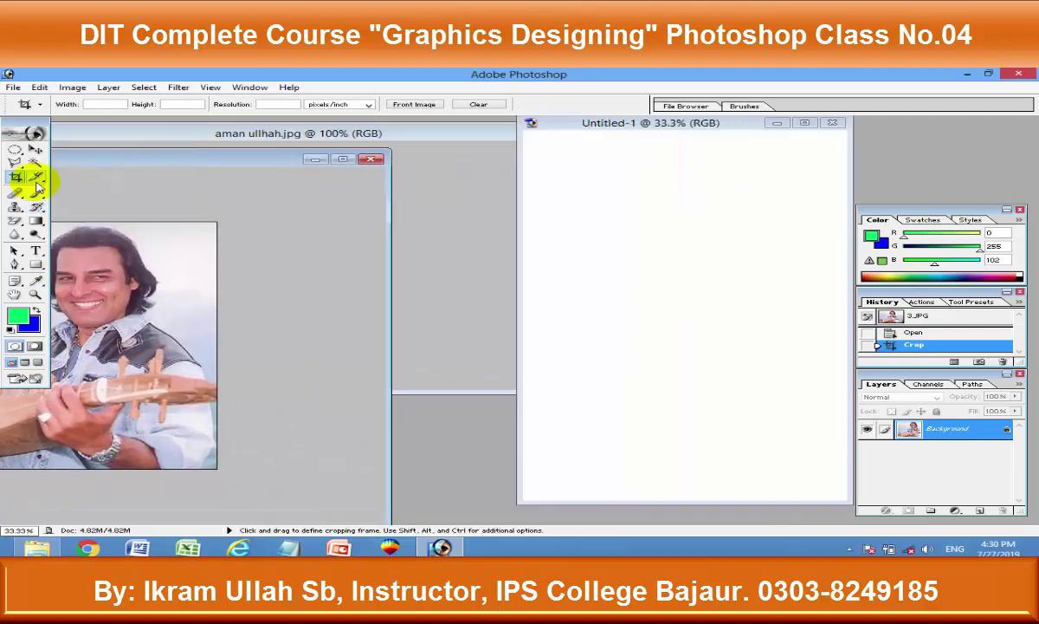
Step: Drag the cropped photo into the Untitled-1 document with the Move tool
{"action": "key", "text": "v"}
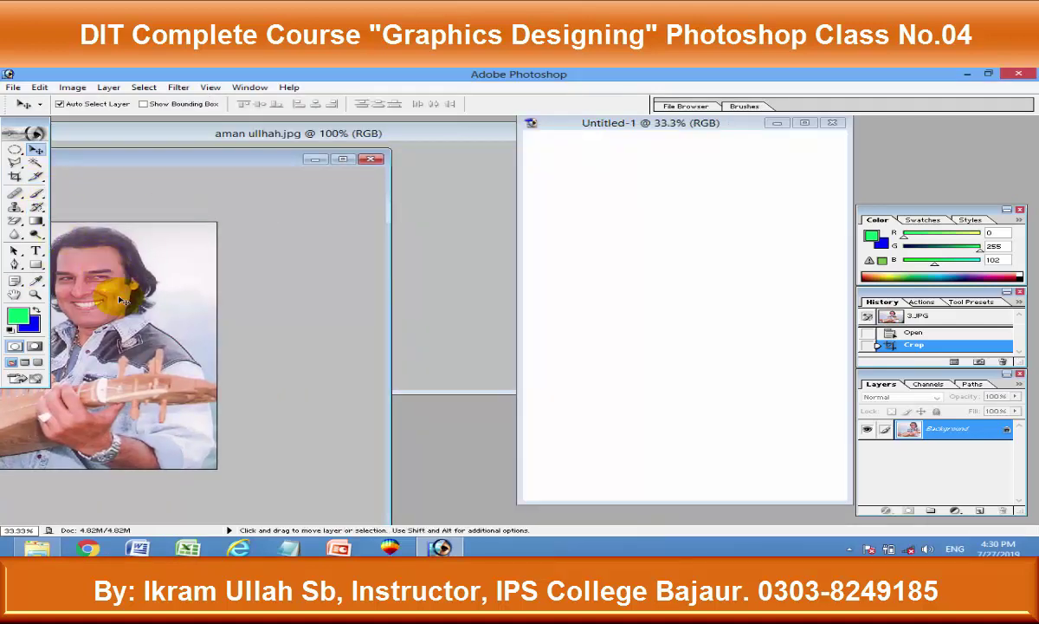
{"action": "left_click_drag", "start_coordinate": [121, 300], "coordinate": [726, 283]}
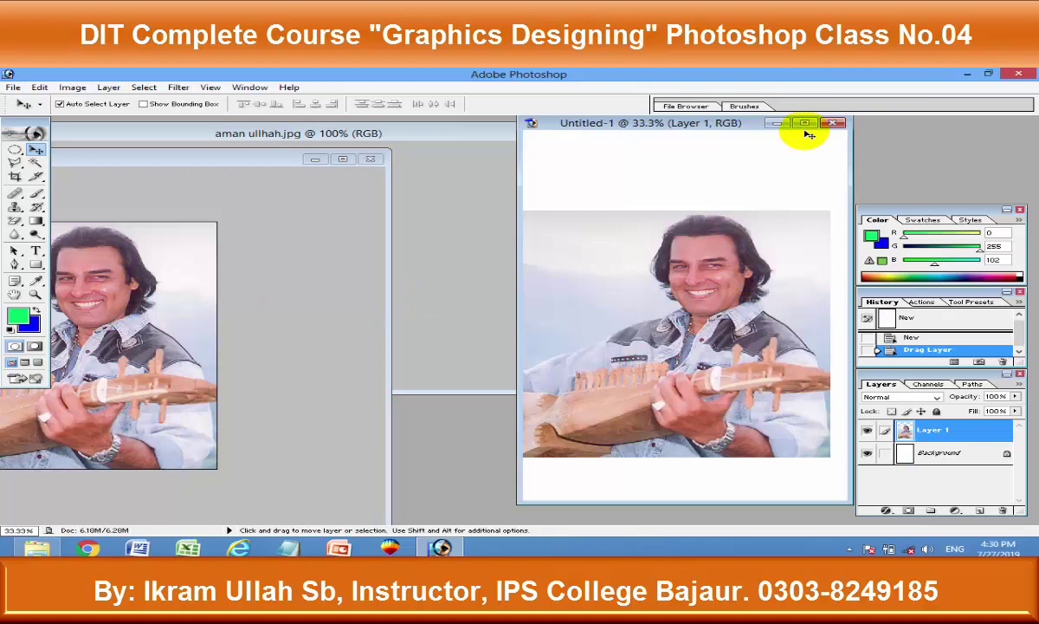
{"action": "left_click_drag", "start_coordinate": [695, 123], "coordinate": [370, 121]}
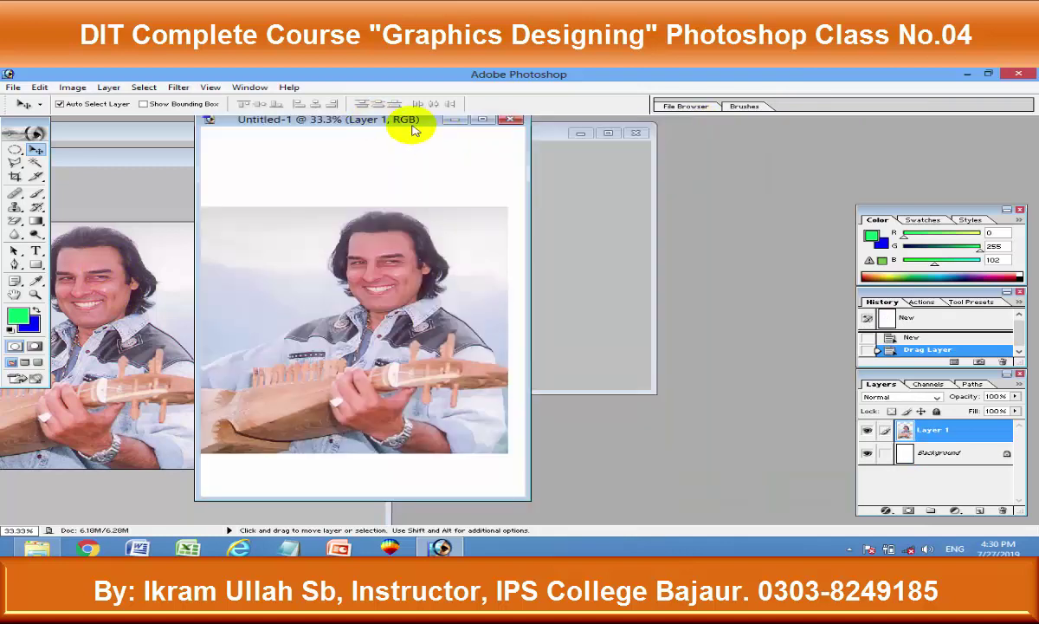
Step: Rotate the Untitled-1 canvas 90° into landscape orientation
{"action": "key", "text": "alt+i"}
{"action": "key", "text": "e"}
{"action": "key", "text": "a"}
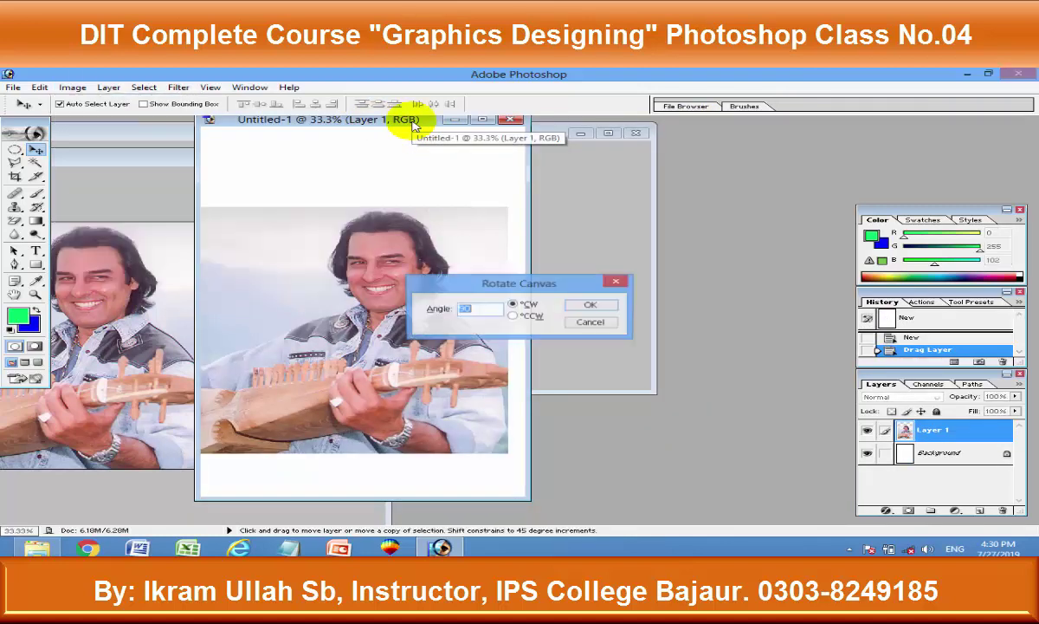
{"action": "key", "text": "Return"}
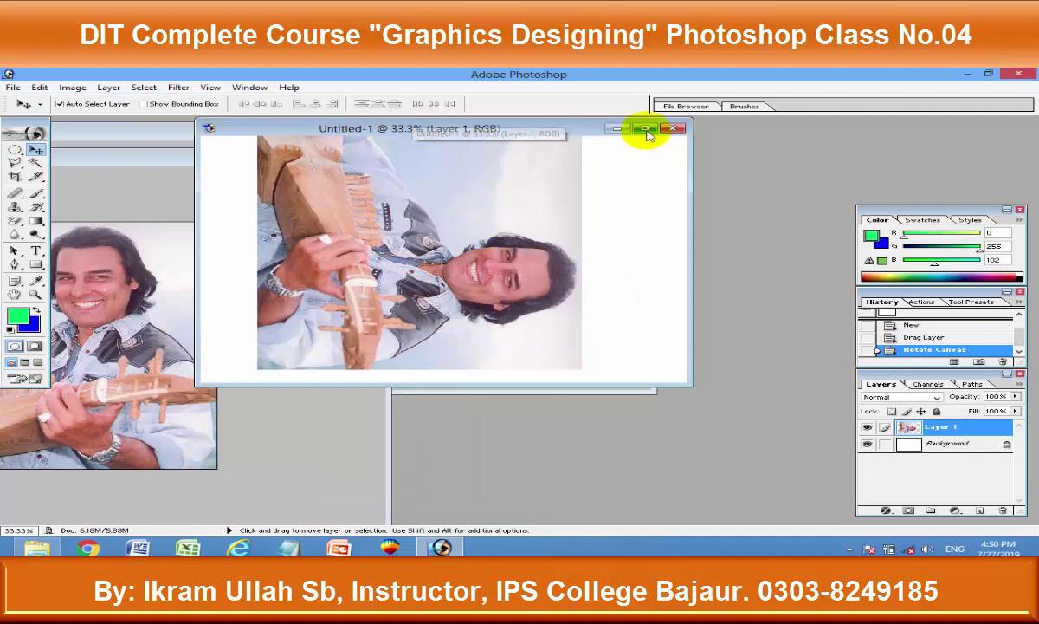
Step: Rotate the photo layer back upright and stretch it to fill the canvas width
{"action": "left_click", "coordinate": [644, 128]}
{"action": "key", "text": "ctrl+t"}
{"action": "mouse_move", "coordinate": [633, 457]}
{"action": "left_mouse_down"}
{"action": "mouse_move", "coordinate": [720, 144]}
{"action": "mouse_move", "coordinate": [736, 167]}
{"action": "left_mouse_up"}
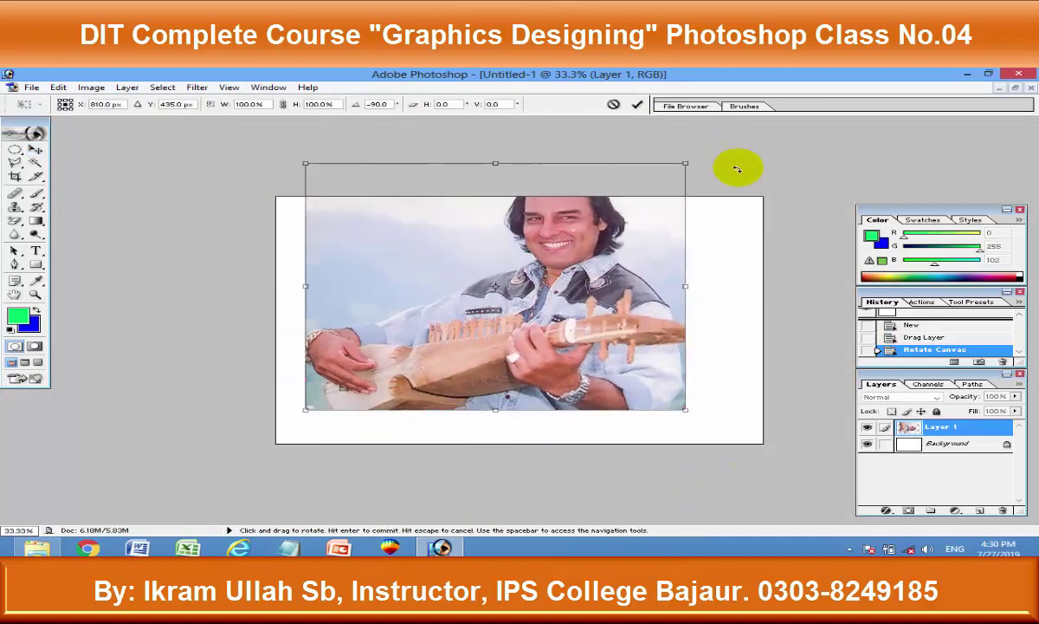
{"action": "mouse_move", "coordinate": [453, 294]}
{"action": "left_mouse_down"}
{"action": "mouse_move", "coordinate": [448, 313]}
{"action": "mouse_move", "coordinate": [421, 320]}
{"action": "left_mouse_up"}
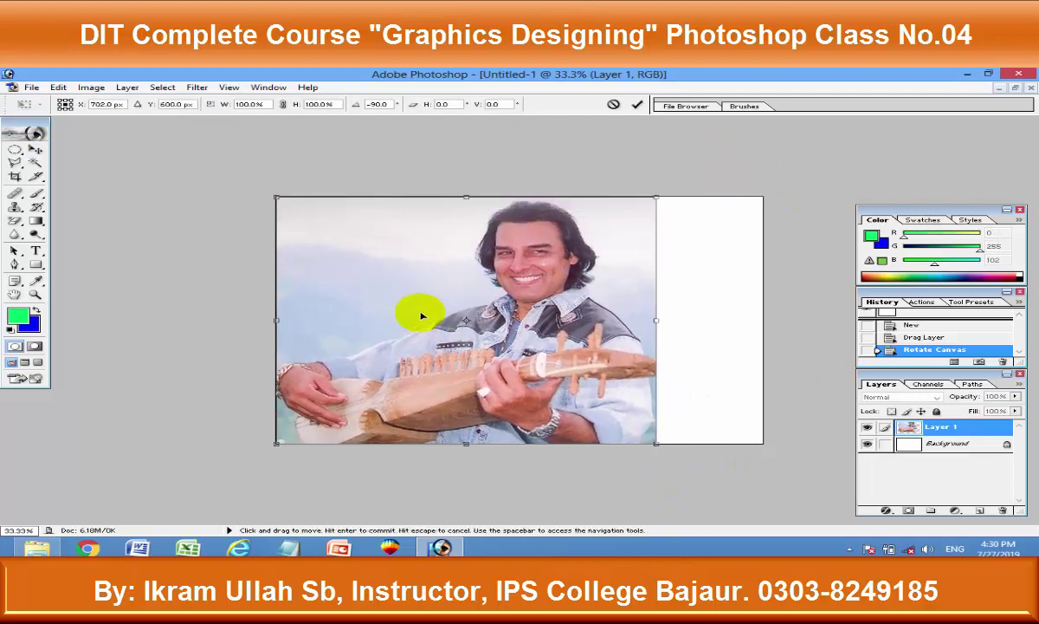
{"action": "mouse_move", "coordinate": [655, 320]}
{"action": "left_mouse_down"}
{"action": "mouse_move", "coordinate": [788, 325]}
{"action": "mouse_move", "coordinate": [772, 325]}
{"action": "left_mouse_up"}
{"action": "double_click", "coordinate": [437, 305]}
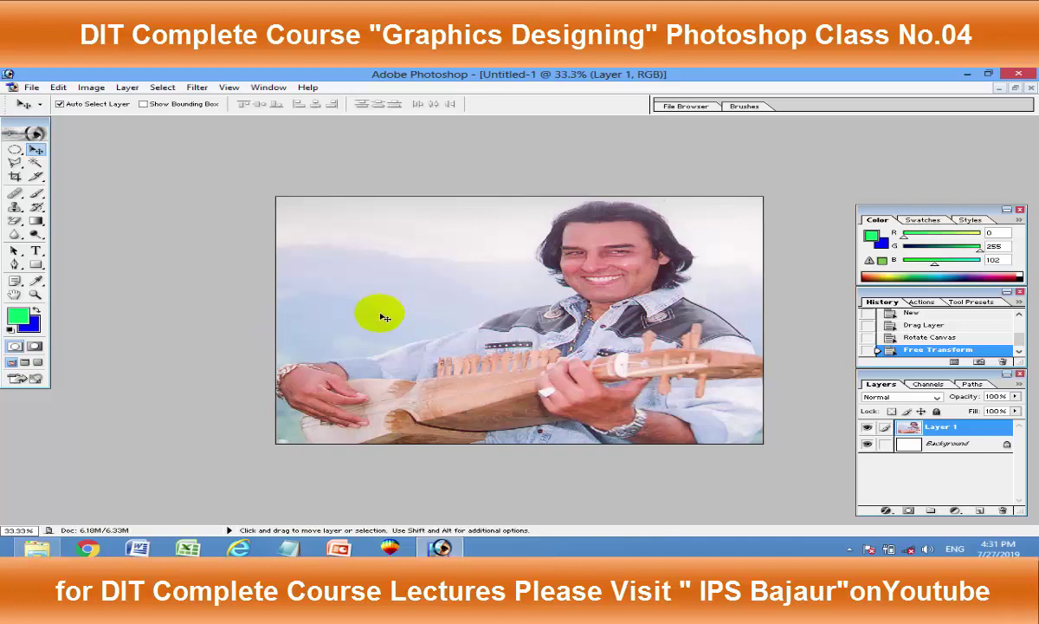
Step: Squeeze the photo layer into the right half of the canvas
{"action": "key", "text": "ctrl+t"}
{"action": "left_click_drag", "start_coordinate": [276, 313], "coordinate": [520, 310]}
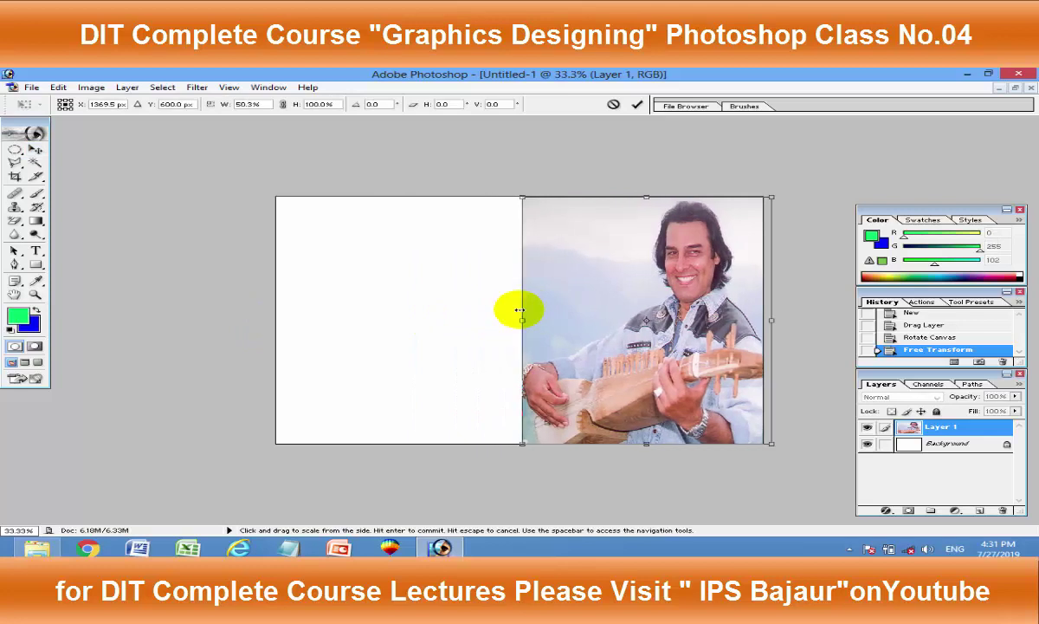
{"action": "key", "text": "Return"}
Step: Place a horizontally flipped copy of the photo in the left half, facing the original
{"action": "left_click_drag", "start_coordinate": [655, 323], "coordinate": [400, 318]}
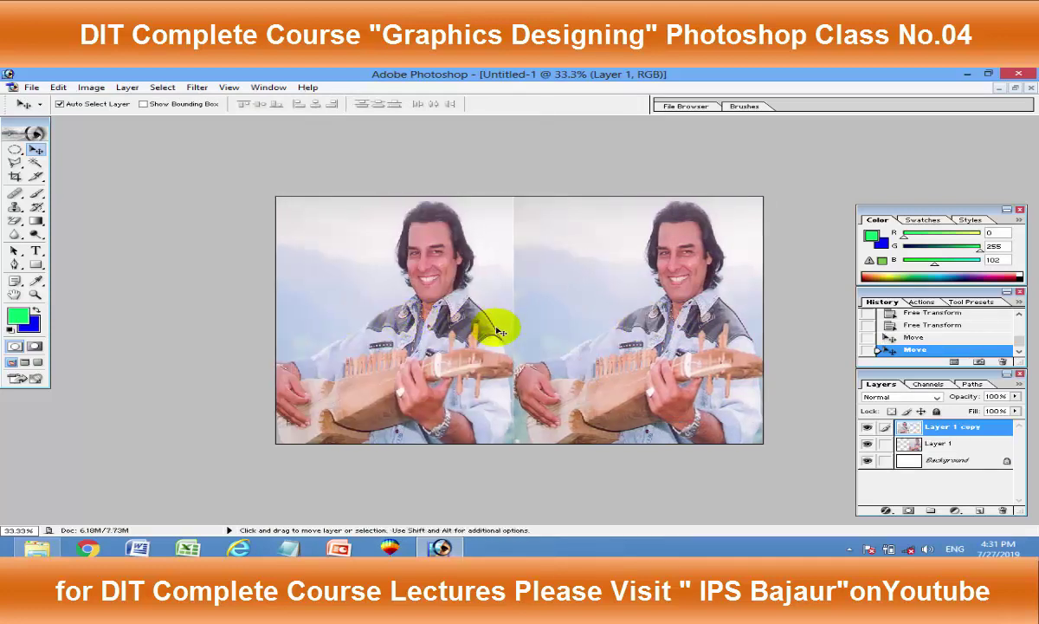
{"action": "key", "text": "ctrl+t"}
{"action": "right_click", "coordinate": [516, 317]}
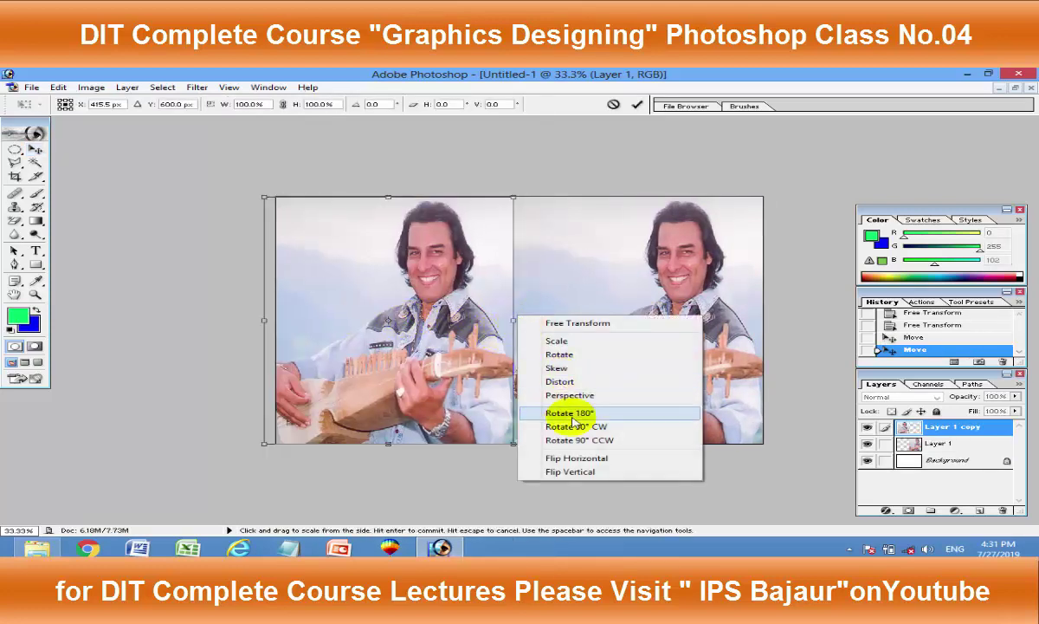
{"action": "left_click", "coordinate": [591, 458]}
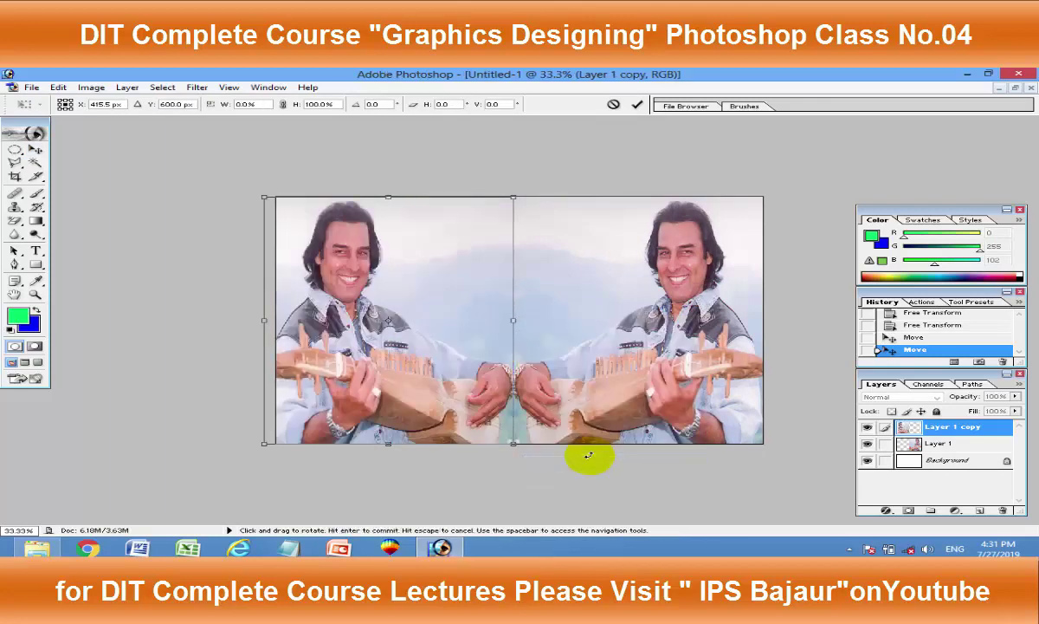
{"action": "left_click_drag", "start_coordinate": [465, 399], "coordinate": [470, 401]}
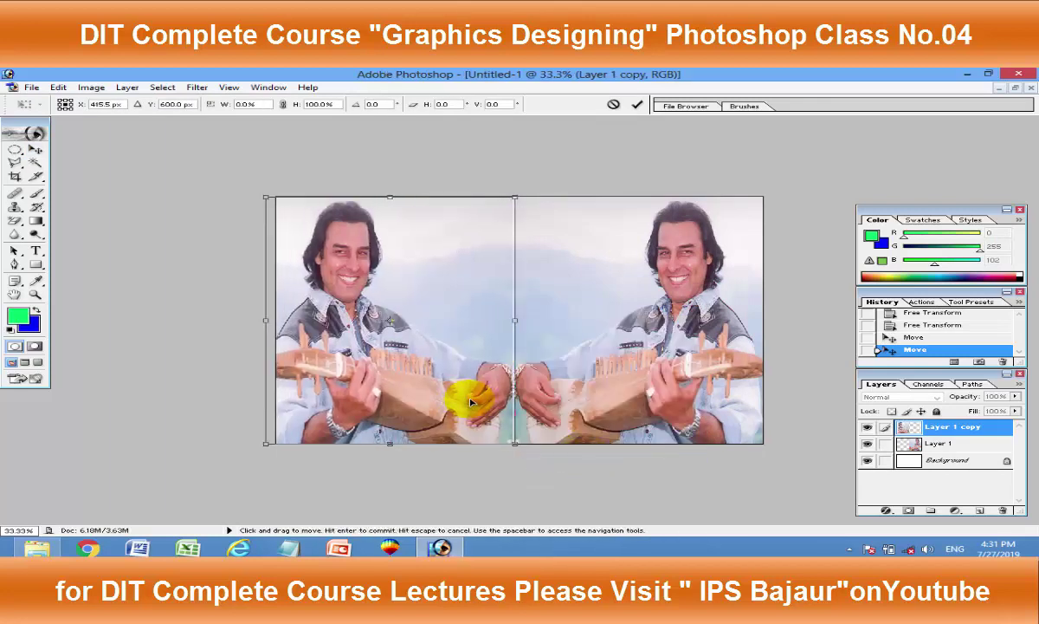
{"action": "key", "text": "Return"}
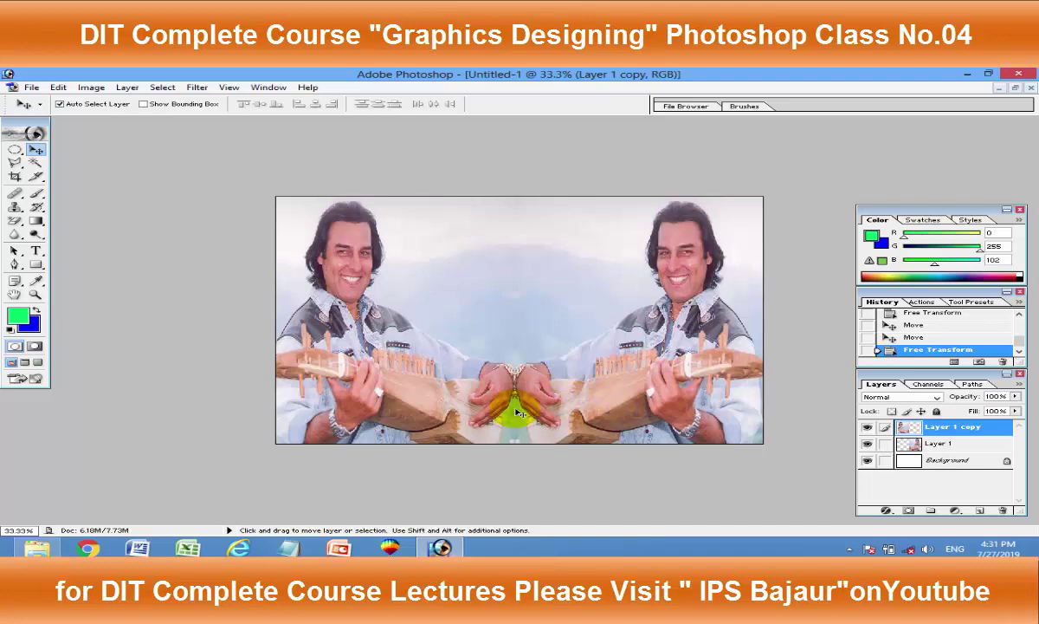
{"action": "key", "text": "f"}
{"action": "key", "text": "f"}
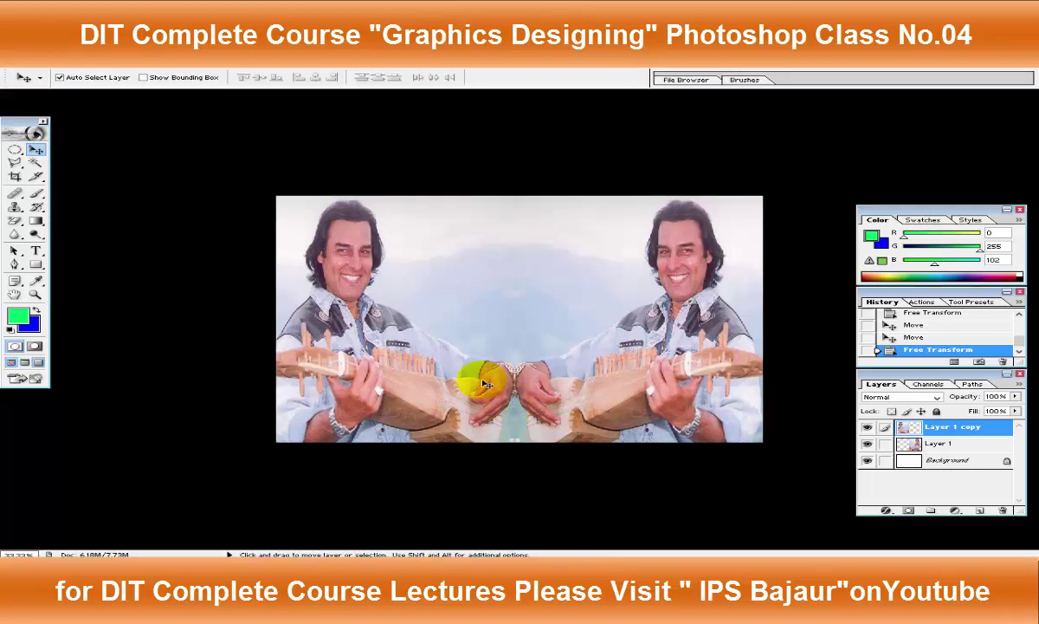
{"action": "key", "text": "f"}
{"action": "mouse_move", "coordinate": [387, 132]}
{"action": "left_mouse_down"}
{"action": "mouse_move", "coordinate": [425, 176]}
{"action": "mouse_move", "coordinate": [476, 181]}
{"action": "left_mouse_up"}
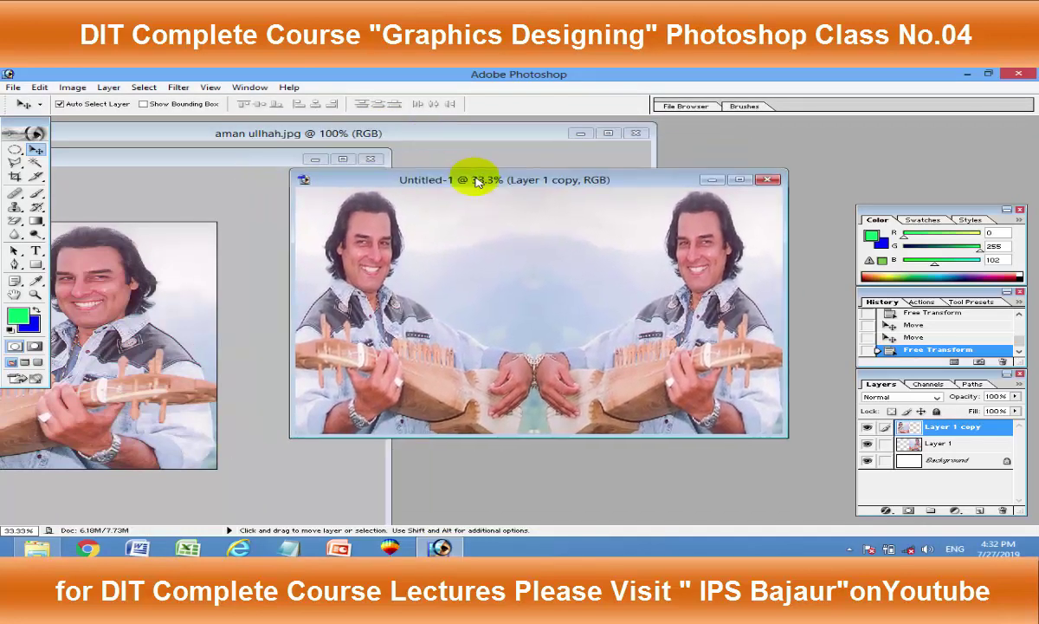
Step: Bring the original 3.JPG window to the centre, dismissing the locked-layer warning
{"action": "left_click", "coordinate": [84, 254]}
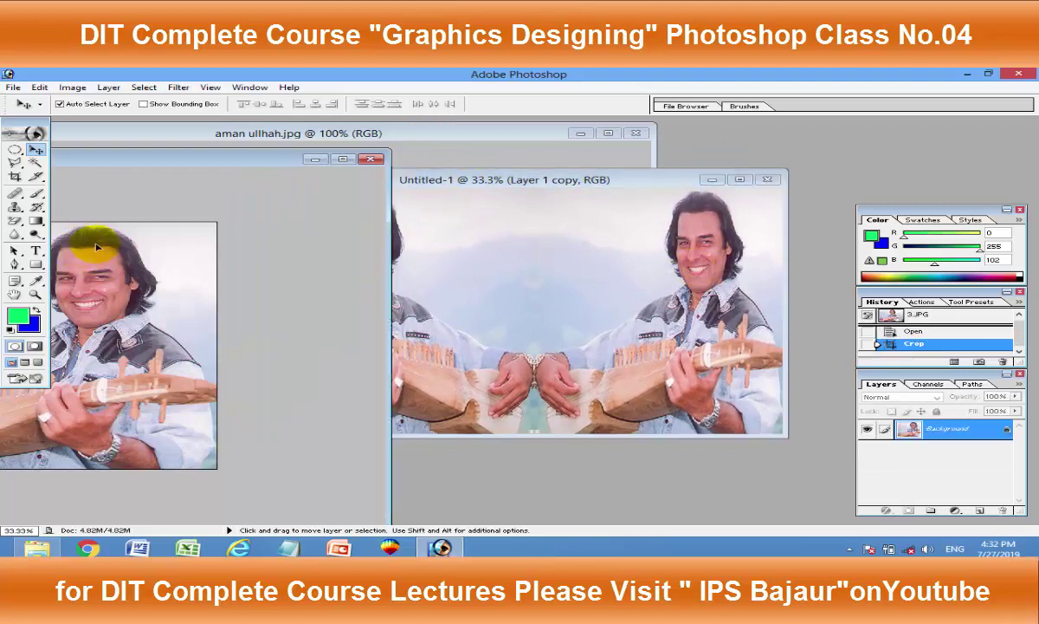
{"action": "left_click_drag", "start_coordinate": [97, 249], "coordinate": [230, 223]}
{"action": "left_click", "coordinate": [515, 255]}
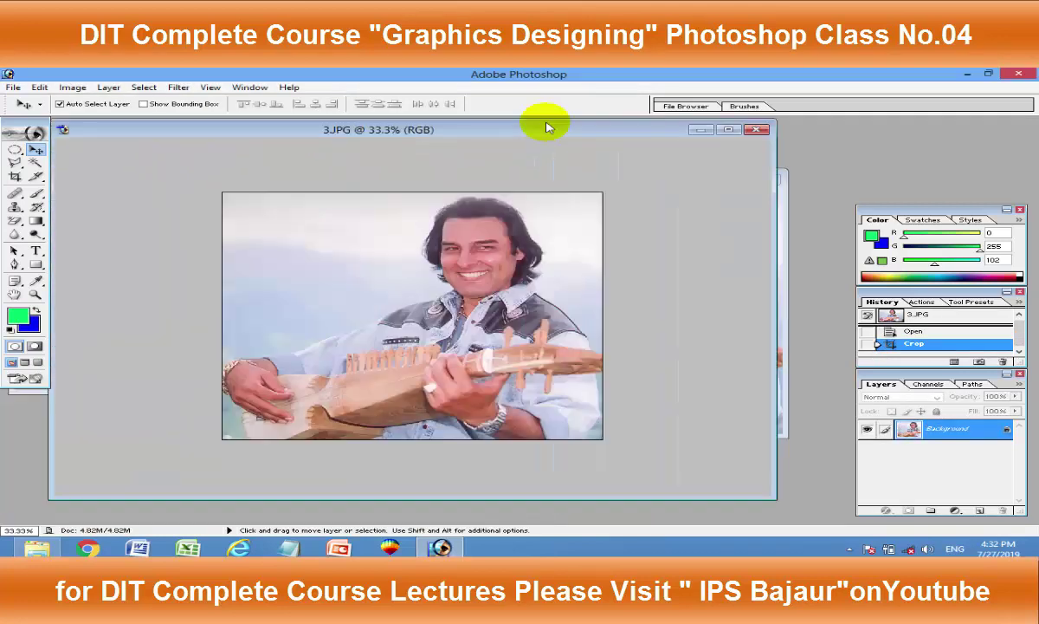
{"action": "left_click_drag", "start_coordinate": [158, 162], "coordinate": [499, 123]}
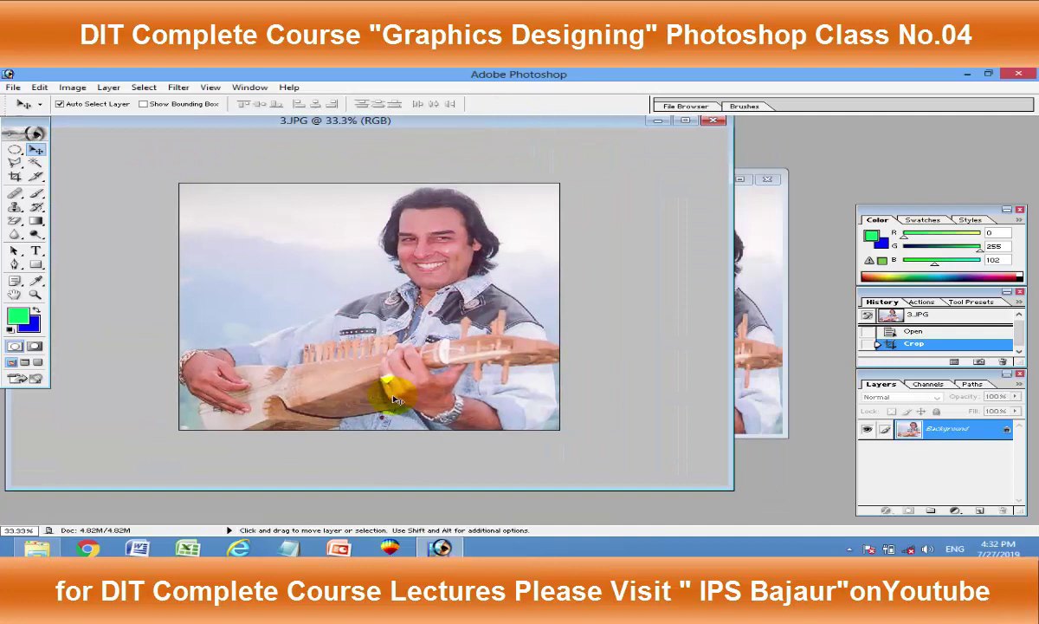
Step: Polygonal-lasso the background around the player and delete it to solid blue
{"action": "key", "text": "l"}
{"action": "left_click", "coordinate": [595, 424]}
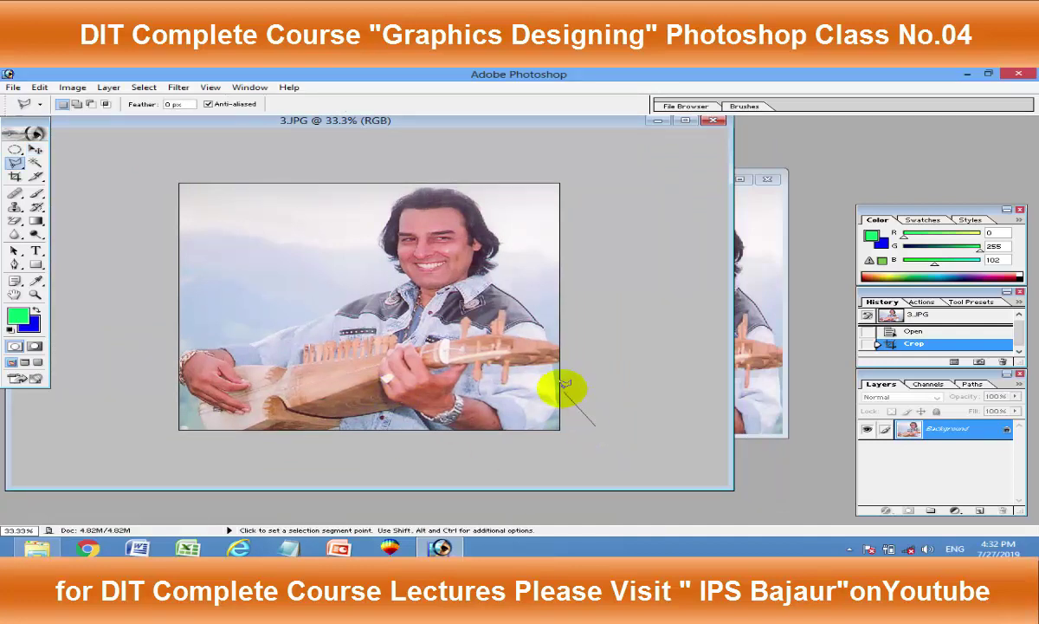
{"action": "left_click", "coordinate": [530, 309]}
{"action": "left_click", "coordinate": [492, 283]}
{"action": "left_click", "coordinate": [476, 243]}
{"action": "left_click", "coordinate": [467, 194]}
{"action": "left_click", "coordinate": [422, 188]}
{"action": "left_click", "coordinate": [381, 232]}
{"action": "left_click", "coordinate": [372, 279]}
{"action": "left_click", "coordinate": [182, 359]}
{"action": "left_click", "coordinate": [157, 397]}
{"action": "left_click", "coordinate": [146, 145]}
{"action": "double_click", "coordinate": [650, 135]}
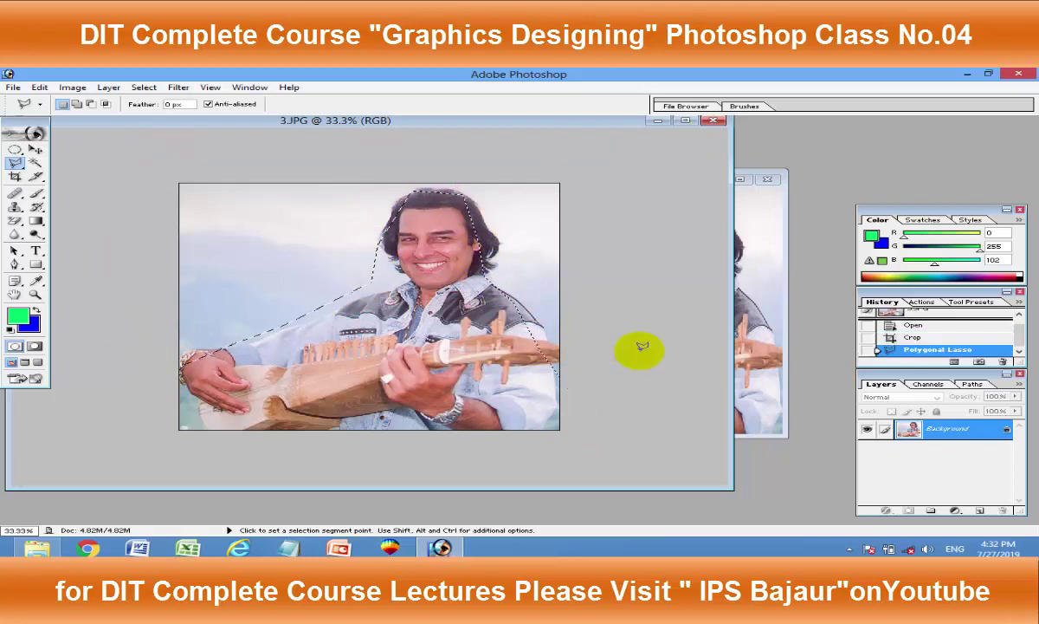
{"action": "key", "text": "Delete"}
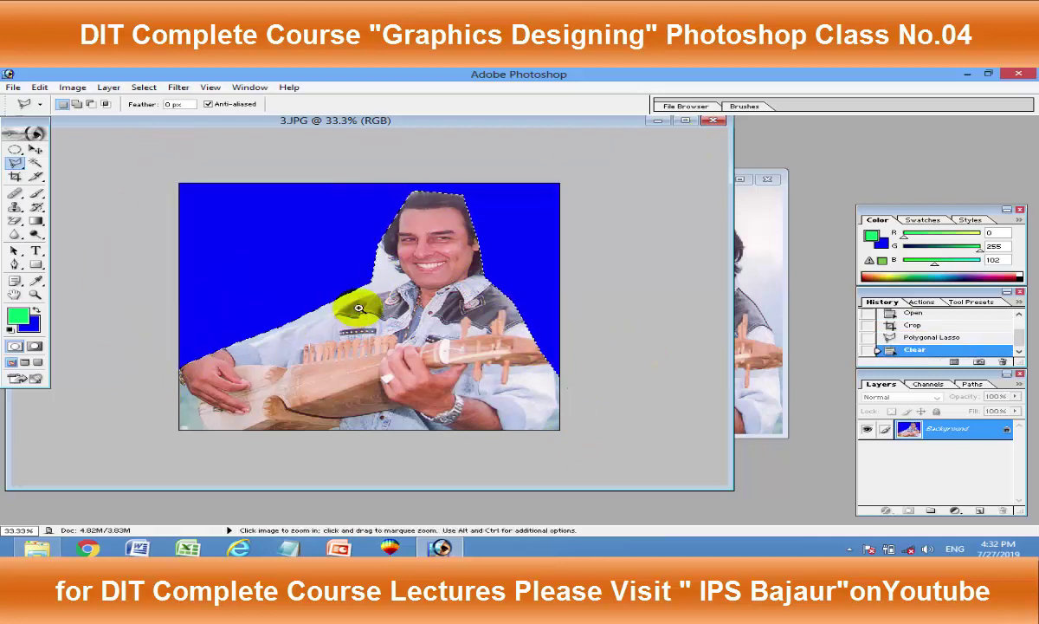
Step: Move the 3.JPG window aside and bring the two-figure composition to the front
{"action": "left_click", "coordinate": [36, 150]}
{"action": "mouse_move", "coordinate": [591, 122]}
{"action": "left_mouse_down"}
{"action": "mouse_move", "coordinate": [364, 147]}
{"action": "mouse_move", "coordinate": [309, 140]}
{"action": "left_mouse_up"}
{"action": "left_click", "coordinate": [528, 176]}
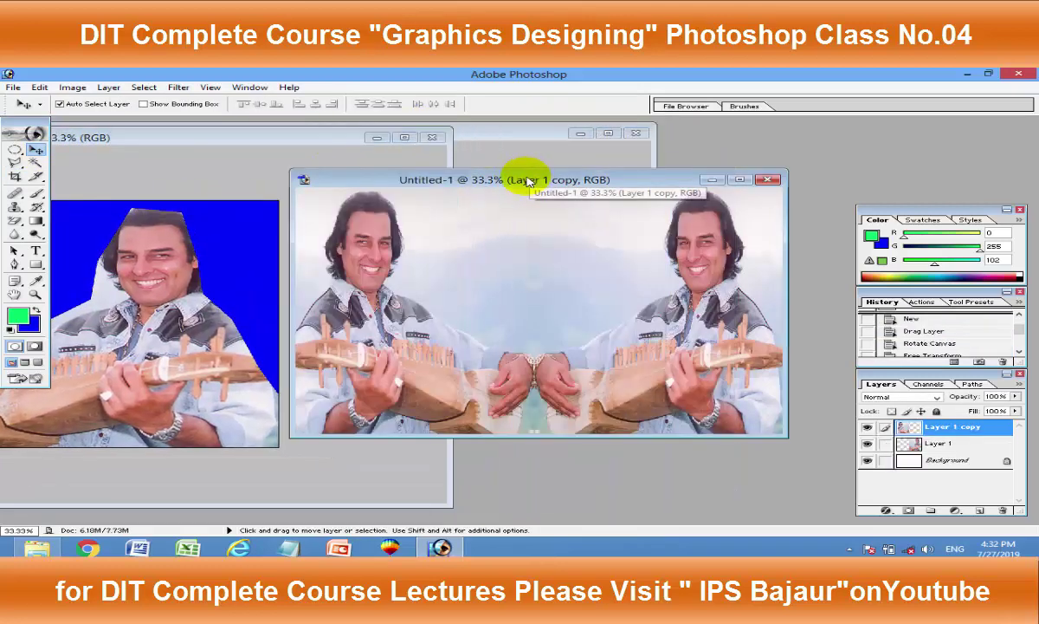
Step: Delete the Layer 1 copy duplicate figure
{"action": "left_click_drag", "start_coordinate": [412, 355], "coordinate": [400, 345]}
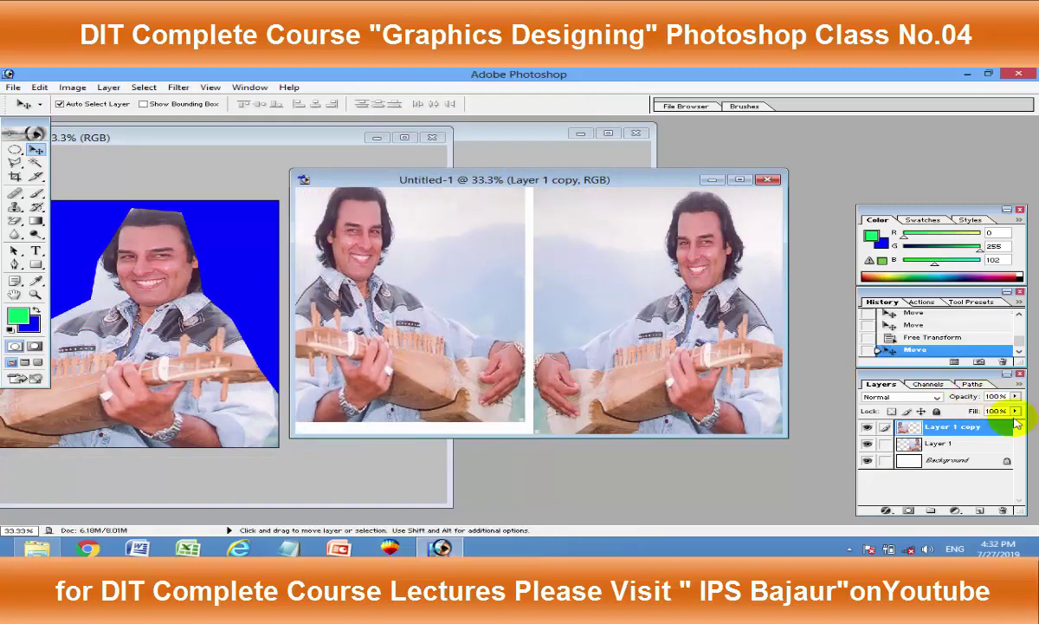
{"action": "left_click", "coordinate": [1003, 510]}
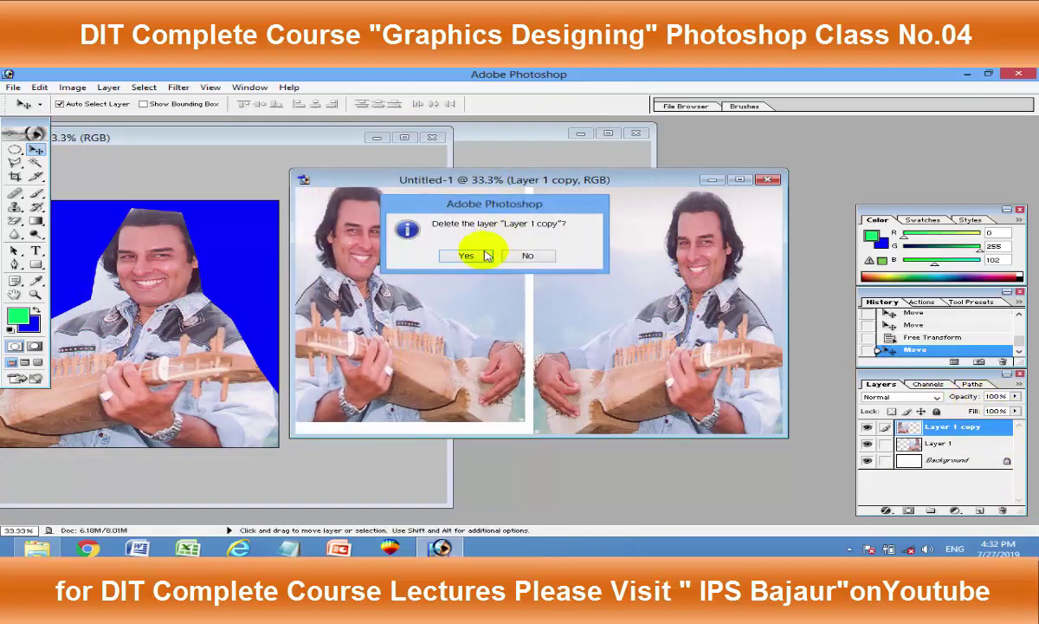
{"action": "left_click", "coordinate": [468, 256]}
Step: Resize Layer 1 and move the figure into the right half of the canvas
{"action": "left_click_drag", "start_coordinate": [654, 338], "coordinate": [597, 336]}
{"action": "key", "text": "ctrl+t"}
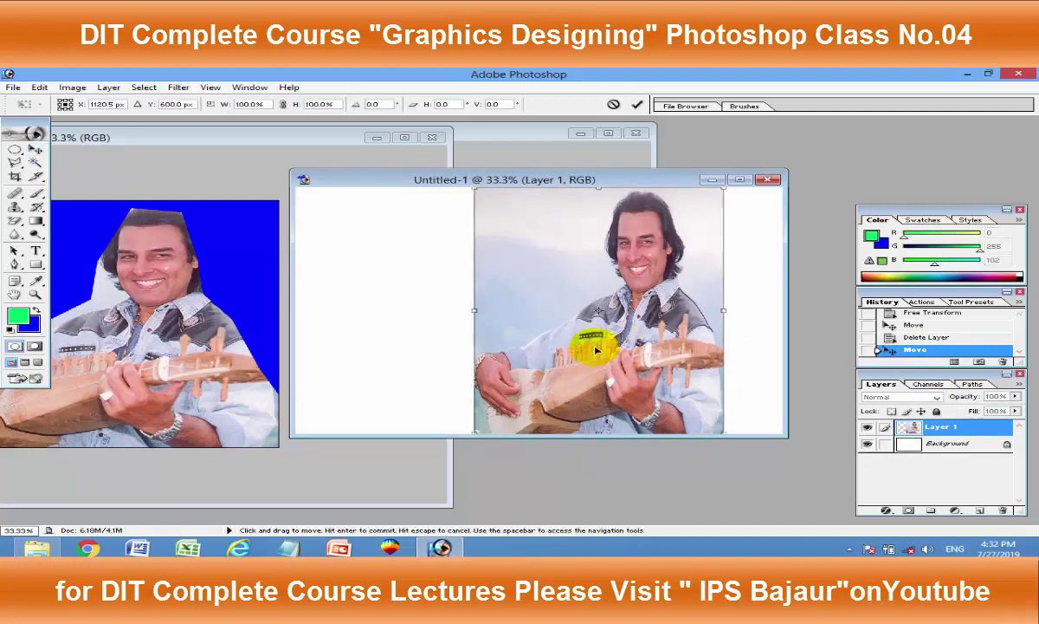
{"action": "left_click_drag", "start_coordinate": [475, 316], "coordinate": [299, 310]}
{"action": "mouse_move", "coordinate": [724, 312]}
{"action": "left_mouse_down"}
{"action": "mouse_move", "coordinate": [736, 313]}
{"action": "mouse_move", "coordinate": [554, 311]}
{"action": "left_mouse_up"}
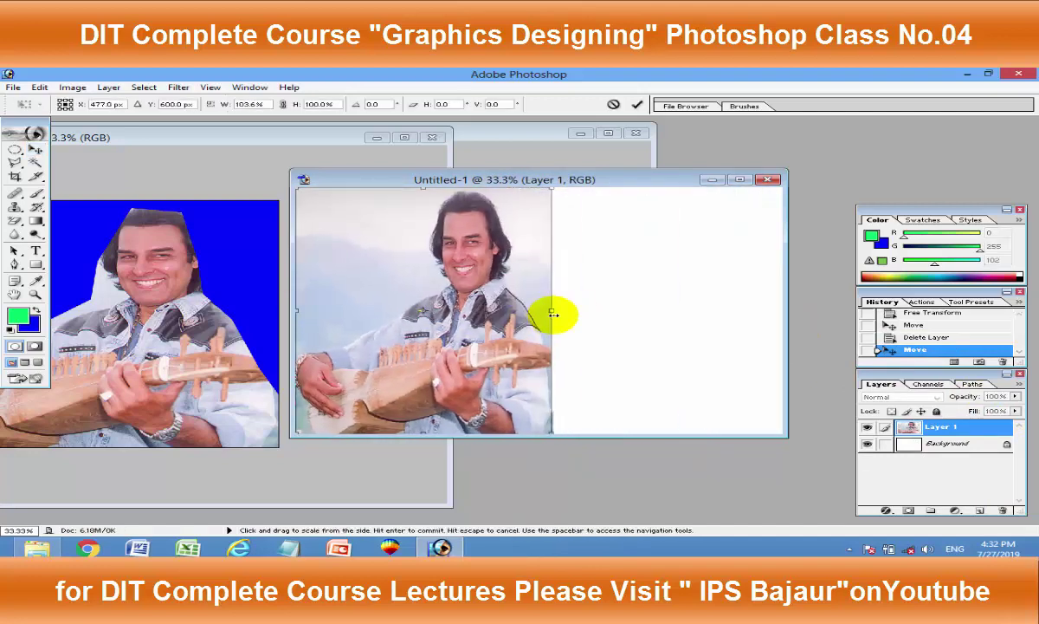
{"action": "left_click_drag", "start_coordinate": [477, 309], "coordinate": [707, 314]}
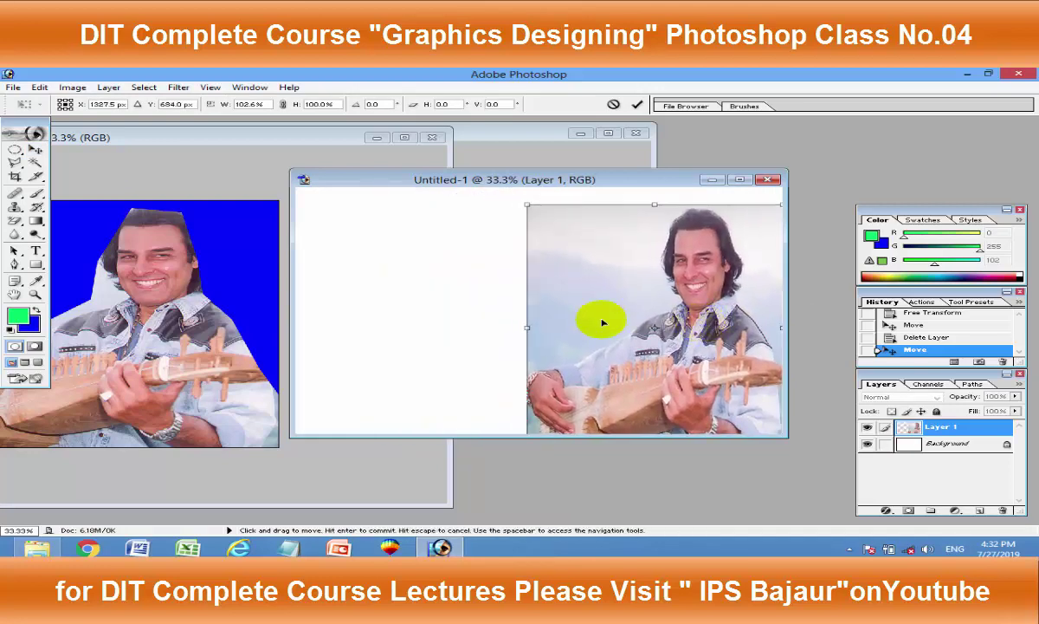
{"action": "key", "text": "Return"}
Step: Lasso the leftover background around the player's head and delete it
{"action": "key", "text": "l"}
{"action": "left_click", "coordinate": [530, 371]}
{"action": "left_click", "coordinate": [682, 289]}
{"action": "left_click", "coordinate": [698, 208]}
{"action": "left_click", "coordinate": [746, 287]}
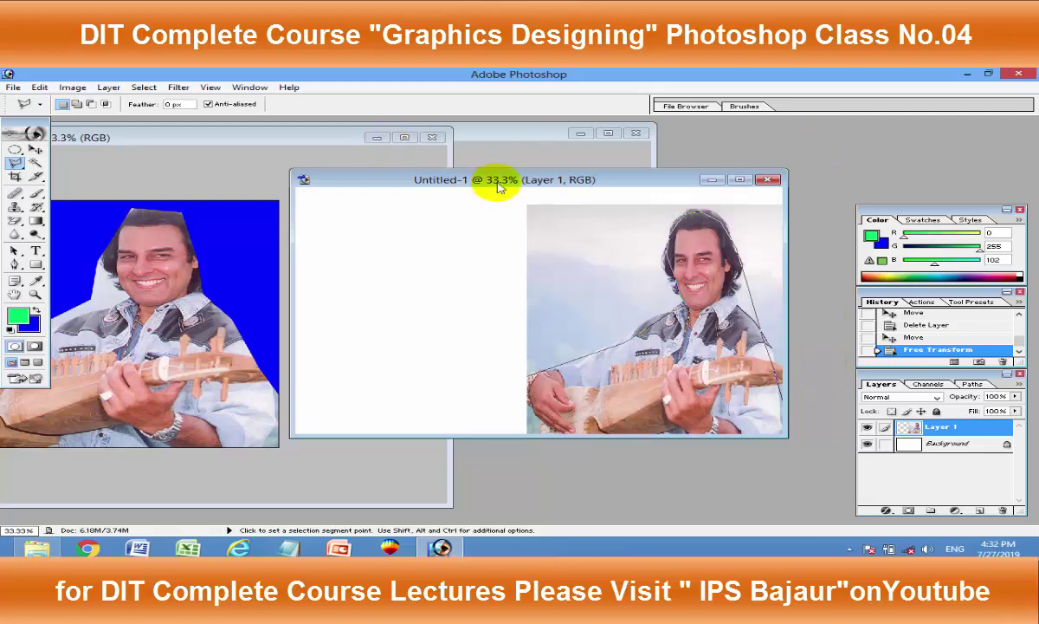
{"action": "double_click", "coordinate": [436, 223]}
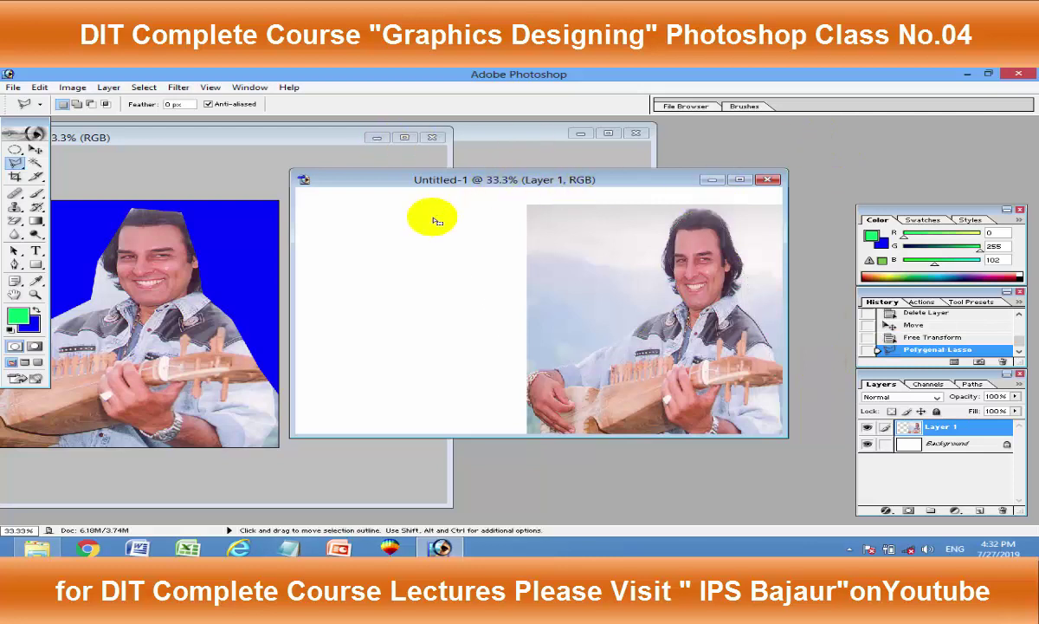
{"action": "key", "text": "Delete"}
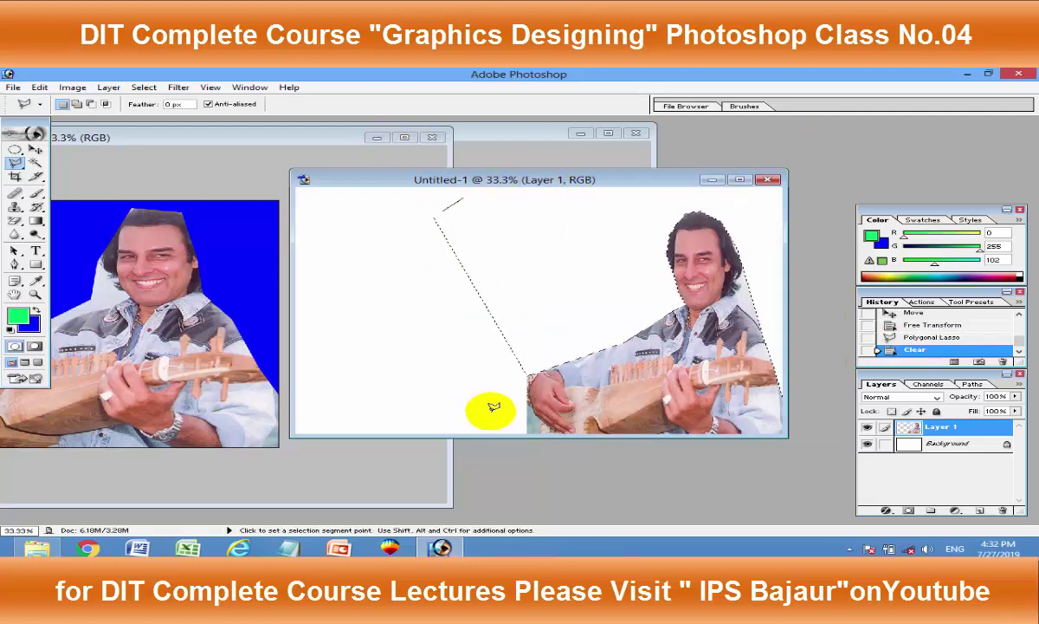
Step: Lasso and delete the remaining background near the lower hand, then deselect
{"action": "left_click", "coordinate": [490, 412]}
{"action": "left_click", "coordinate": [525, 430]}
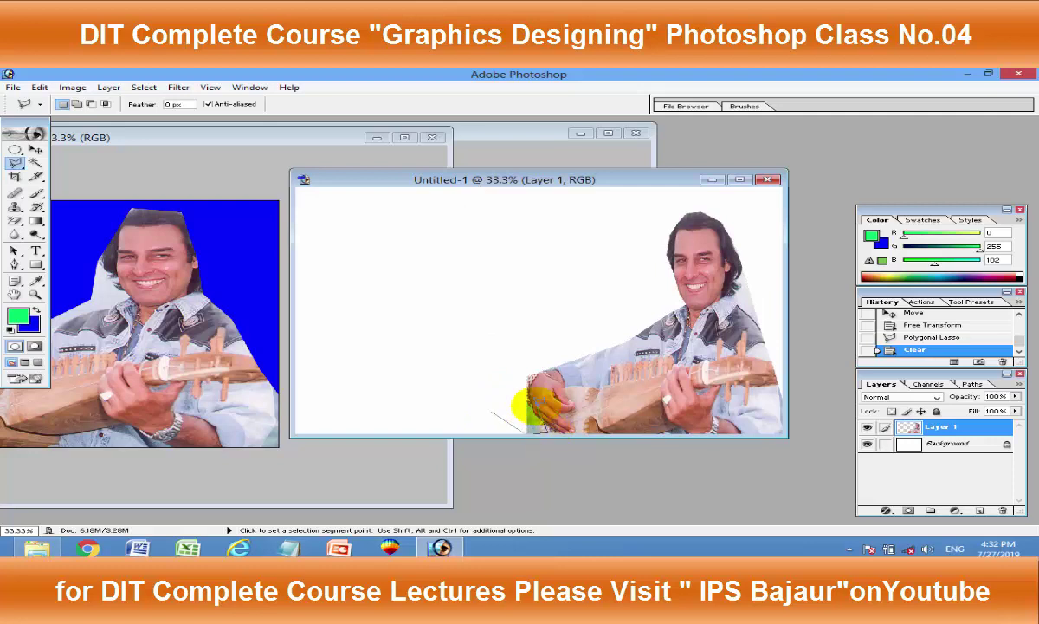
{"action": "left_click", "coordinate": [551, 362]}
{"action": "left_click", "coordinate": [517, 251]}
{"action": "double_click", "coordinate": [348, 268]}
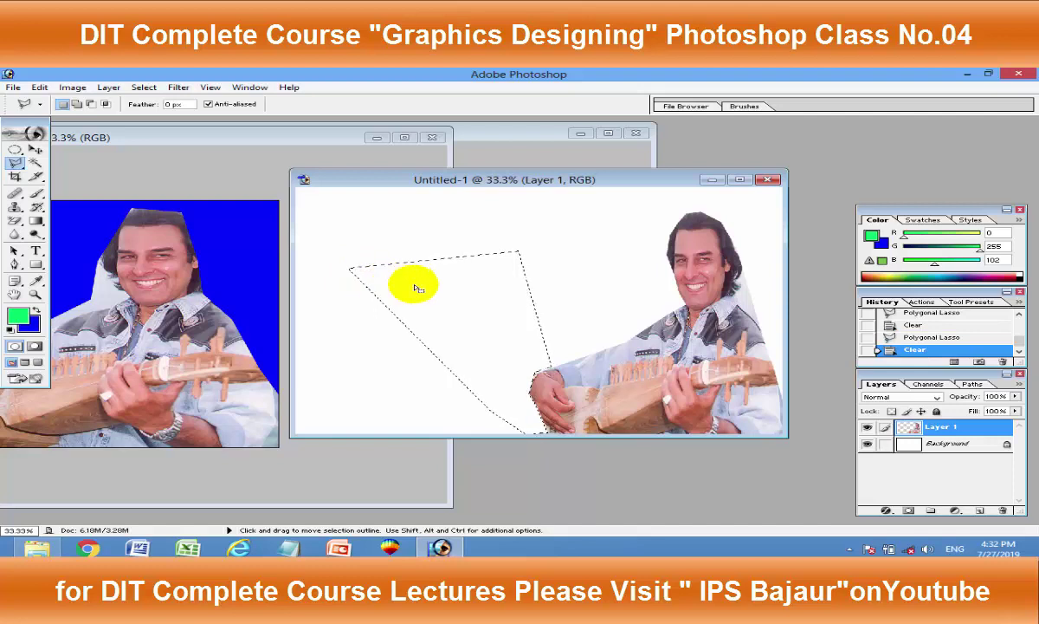
{"action": "key", "text": "Delete"}
{"action": "key", "text": "ctrl+d"}
Step: Open v120 (19).jpg from F:\pictures\New folder by dragging it onto Photoshop's taskbar button
{"action": "left_click", "coordinate": [440, 548]}
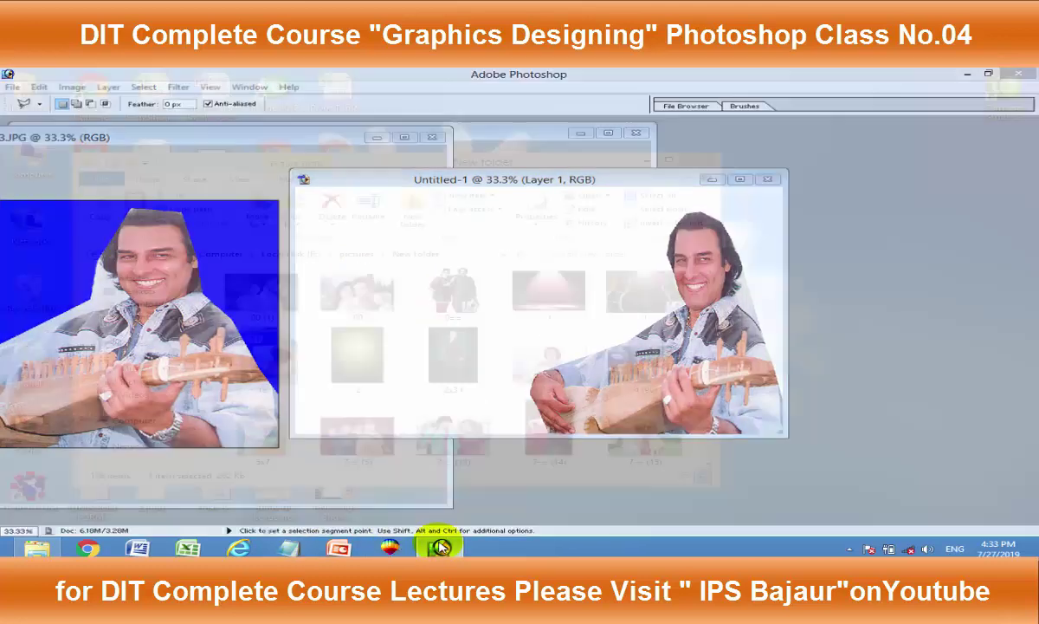
{"action": "mouse_move", "coordinate": [644, 359]}
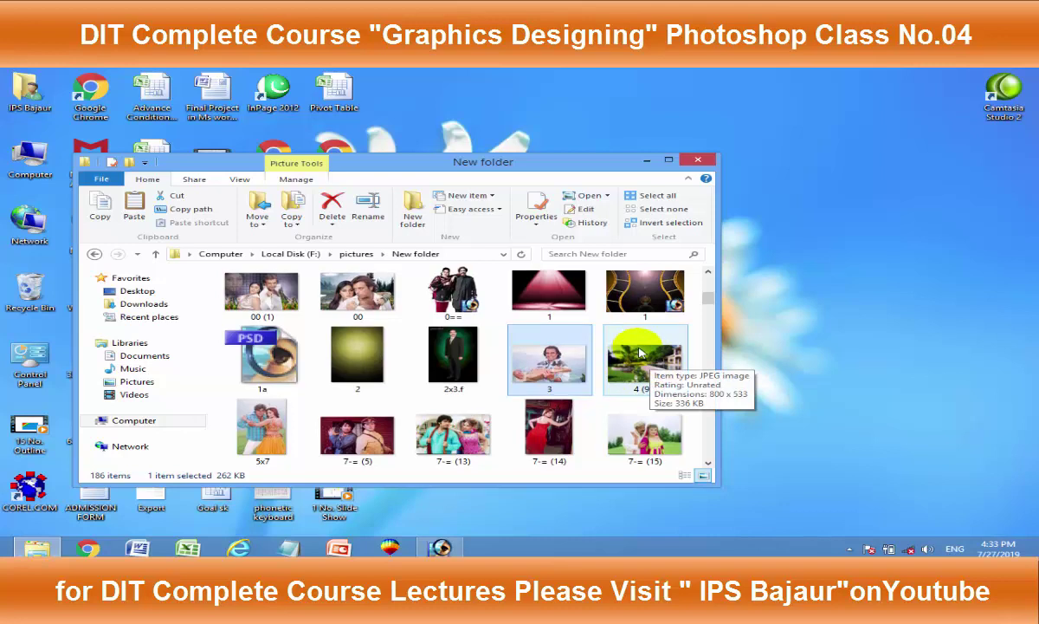
{"action": "left_click_drag", "start_coordinate": [645, 348], "coordinate": [559, 362]}
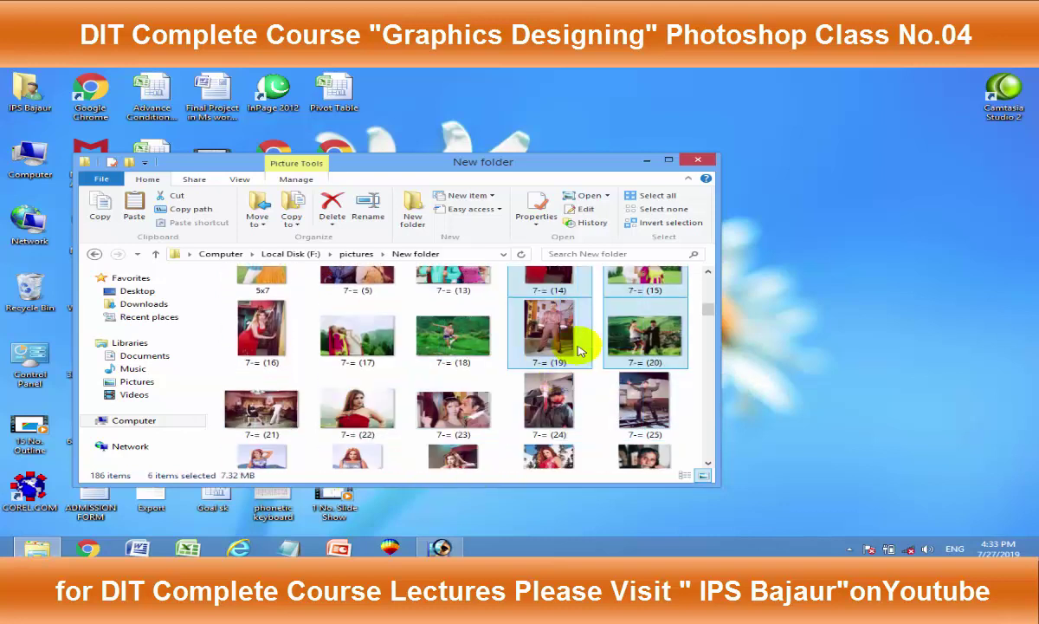
{"action": "scroll", "coordinate": [643, 348], "scroll_direction": "up", "scroll_amount": 3}
{"action": "scroll", "coordinate": [643, 338], "scroll_direction": "up", "scroll_amount": 2}
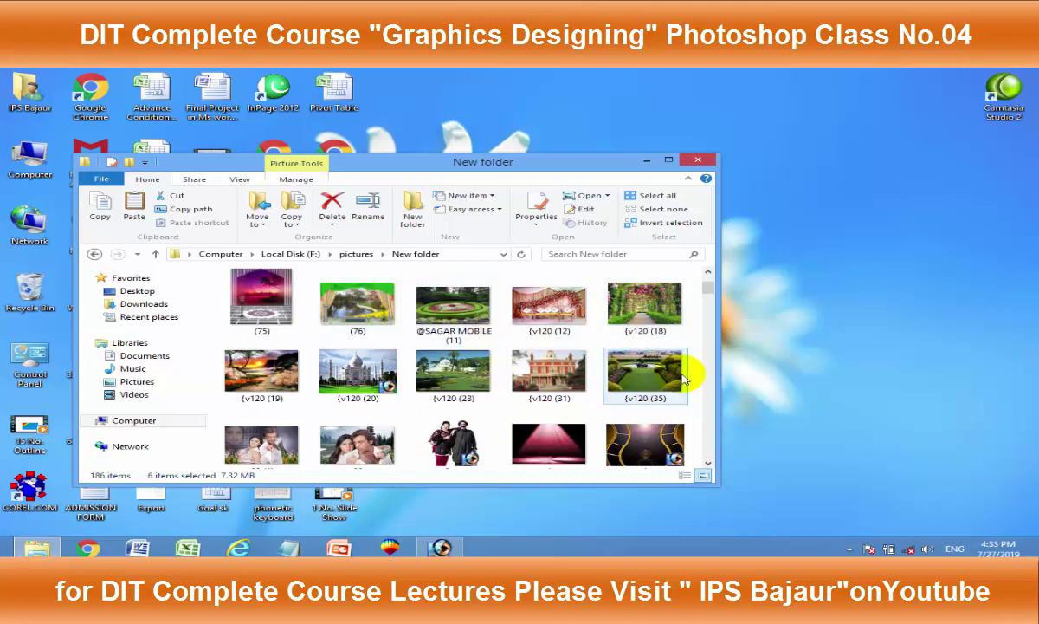
{"action": "mouse_move", "coordinate": [247, 368]}
{"action": "left_mouse_down"}
{"action": "mouse_move", "coordinate": [468, 546]}
{"action": "mouse_move", "coordinate": [457, 485]}
{"action": "left_mouse_up"}
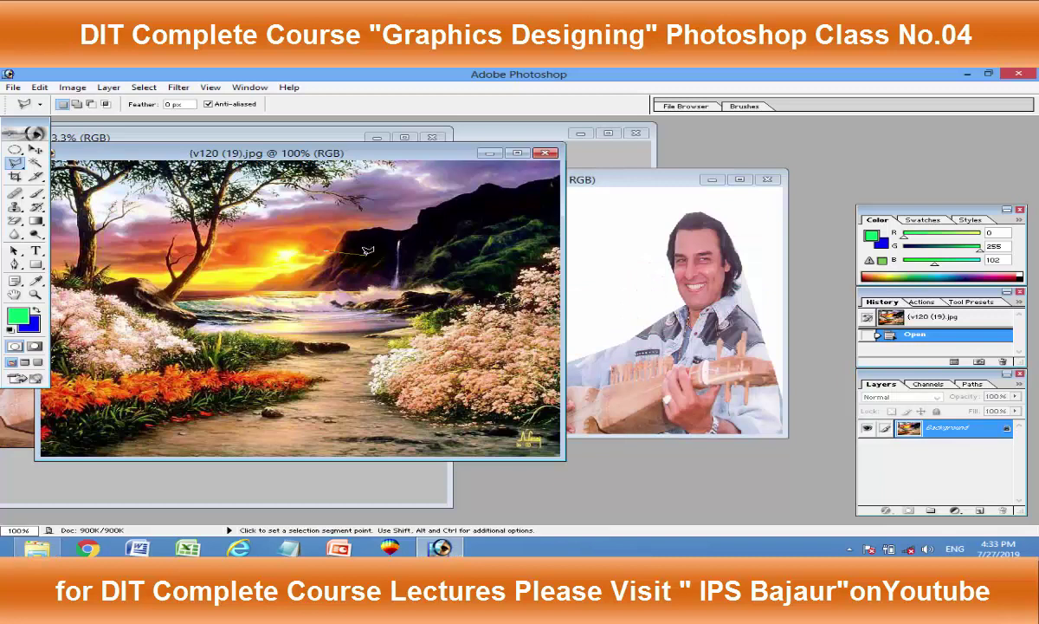
Step: Copy the sunset landscape into Untitled-1 and shift it toward the top left
{"action": "key", "text": "v"}
{"action": "left_click_drag", "start_coordinate": [305, 224], "coordinate": [627, 243]}
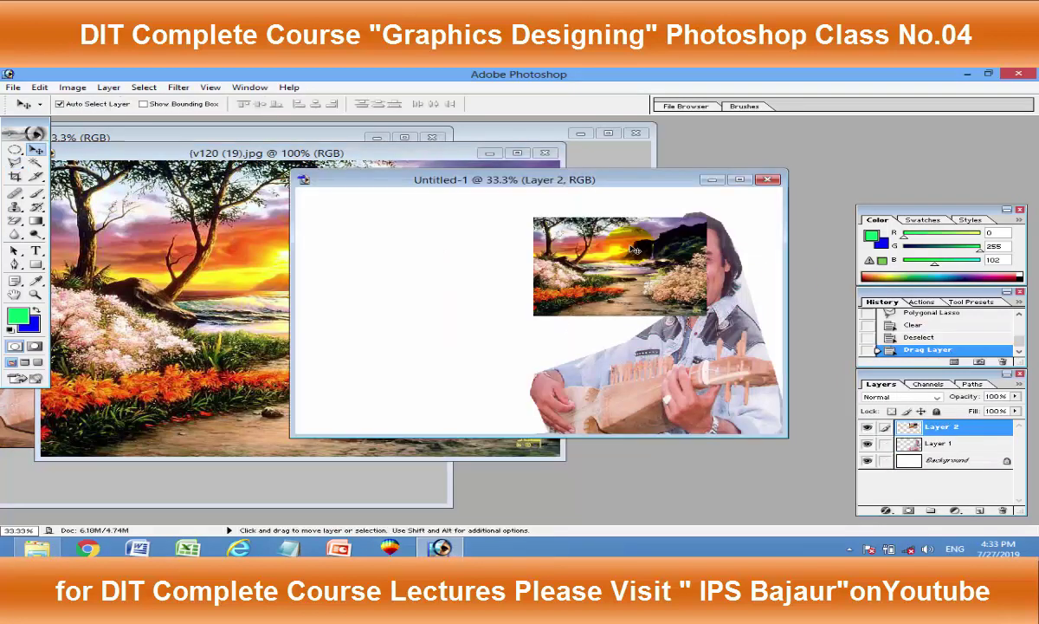
{"action": "left_click", "coordinate": [739, 179]}
{"action": "mouse_move", "coordinate": [544, 263]}
{"action": "left_mouse_down"}
{"action": "mouse_move", "coordinate": [403, 274]}
{"action": "mouse_move", "coordinate": [401, 262]}
{"action": "left_mouse_up"}
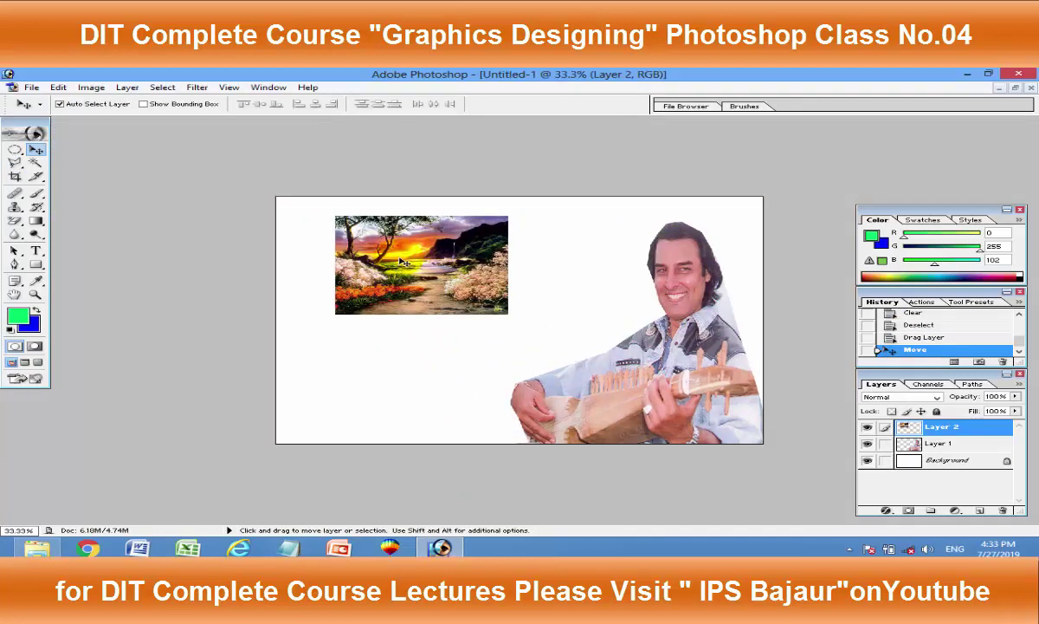
Step: Scale the landscape to fill the canvas and move Layer 2 below the player's Layer 1
{"action": "key", "text": "ctrl+t"}
{"action": "mouse_move", "coordinate": [508, 311]}
{"action": "left_mouse_down"}
{"action": "mouse_move", "coordinate": [423, 316]}
{"action": "mouse_move", "coordinate": [459, 322]}
{"action": "left_mouse_up"}
{"action": "left_click_drag", "start_coordinate": [760, 441], "coordinate": [767, 444]}
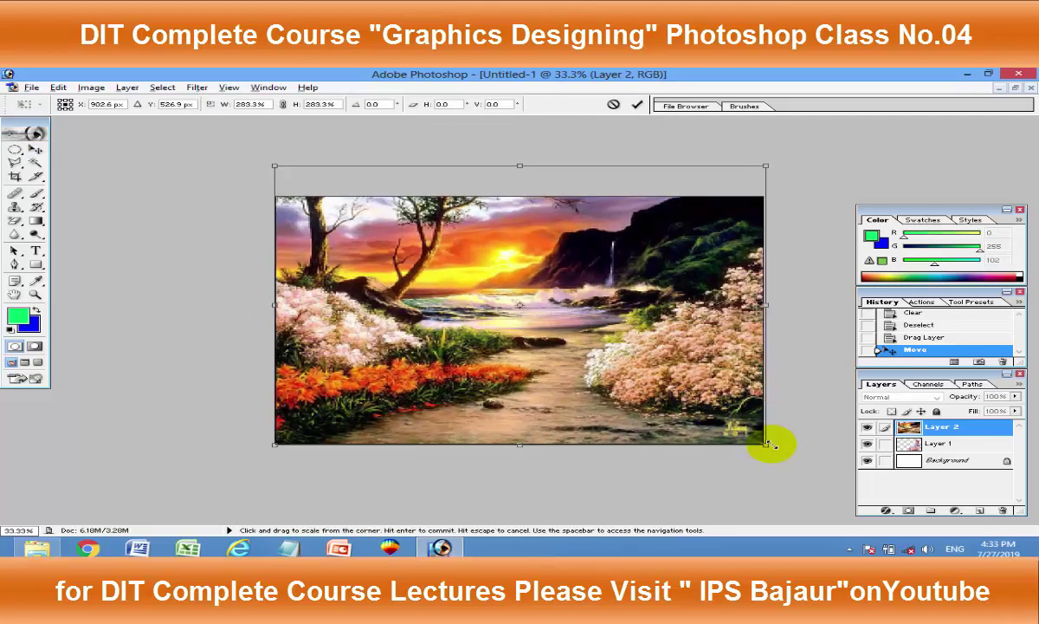
{"action": "key", "text": "Return"}
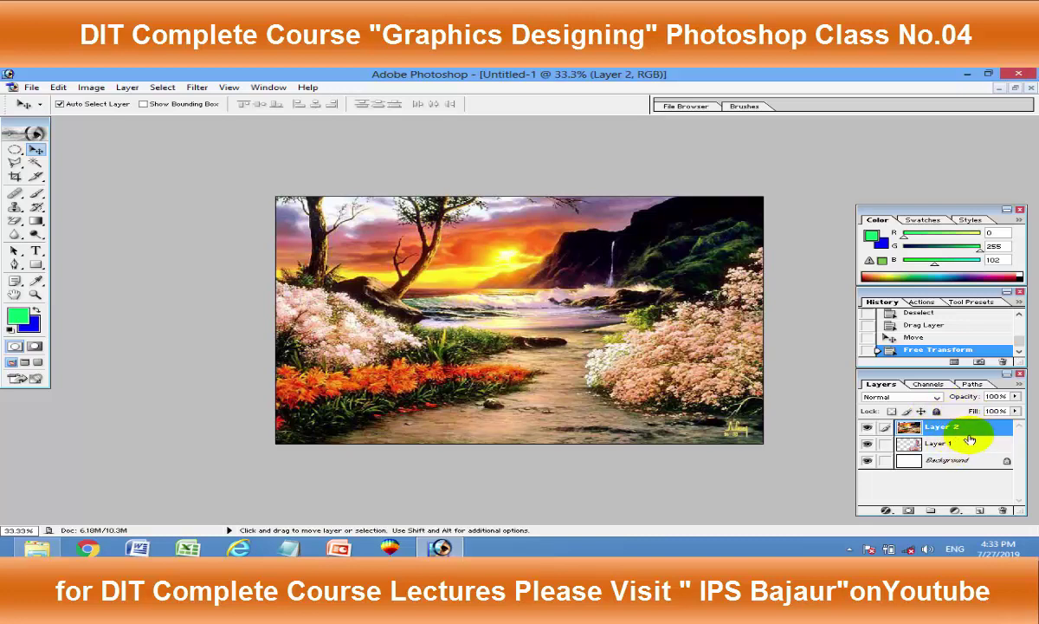
{"action": "left_click_drag", "start_coordinate": [966, 433], "coordinate": [970, 447]}
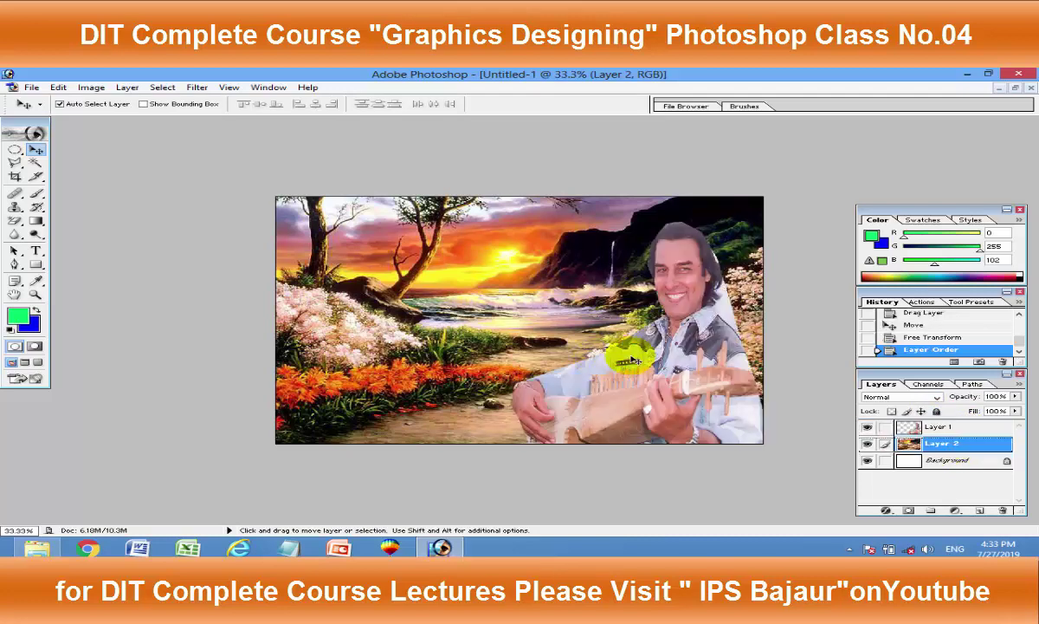
{"action": "left_click_drag", "start_coordinate": [633, 360], "coordinate": [645, 351]}
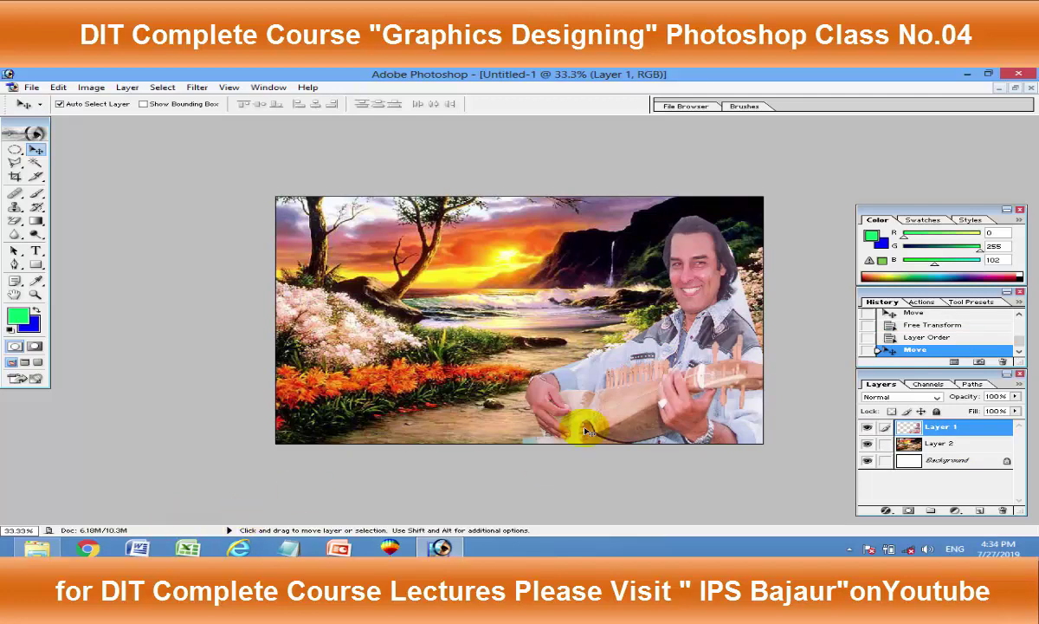
Step: Alt-drag a copy of the player to the left, flip it horizontally, then minimize Photoshop
{"action": "left_click_drag", "start_coordinate": [592, 408], "coordinate": [415, 437]}
{"action": "left_click_drag", "start_coordinate": [311, 423], "coordinate": [325, 412]}
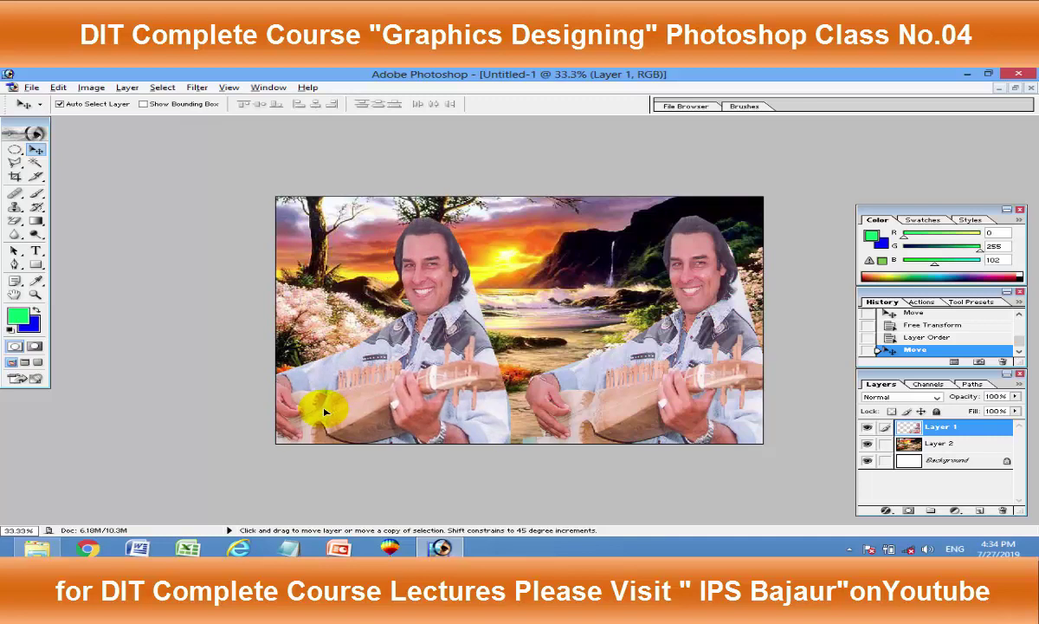
{"action": "key", "text": "ctrl+t"}
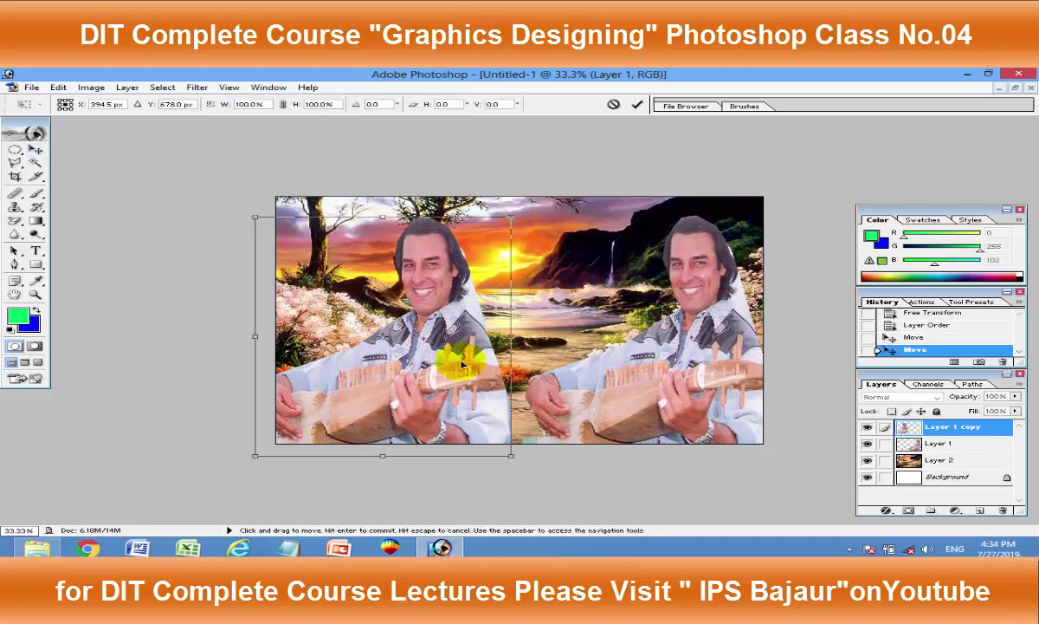
{"action": "right_click", "coordinate": [512, 337]}
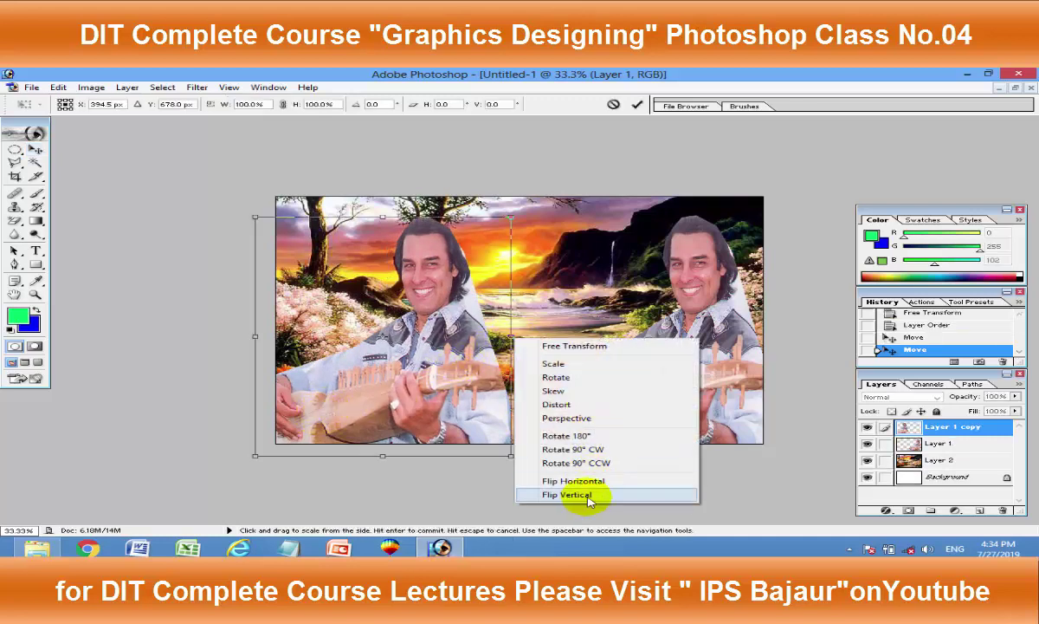
{"action": "left_click", "coordinate": [591, 481]}
{"action": "left_click_drag", "start_coordinate": [444, 395], "coordinate": [450, 392]}
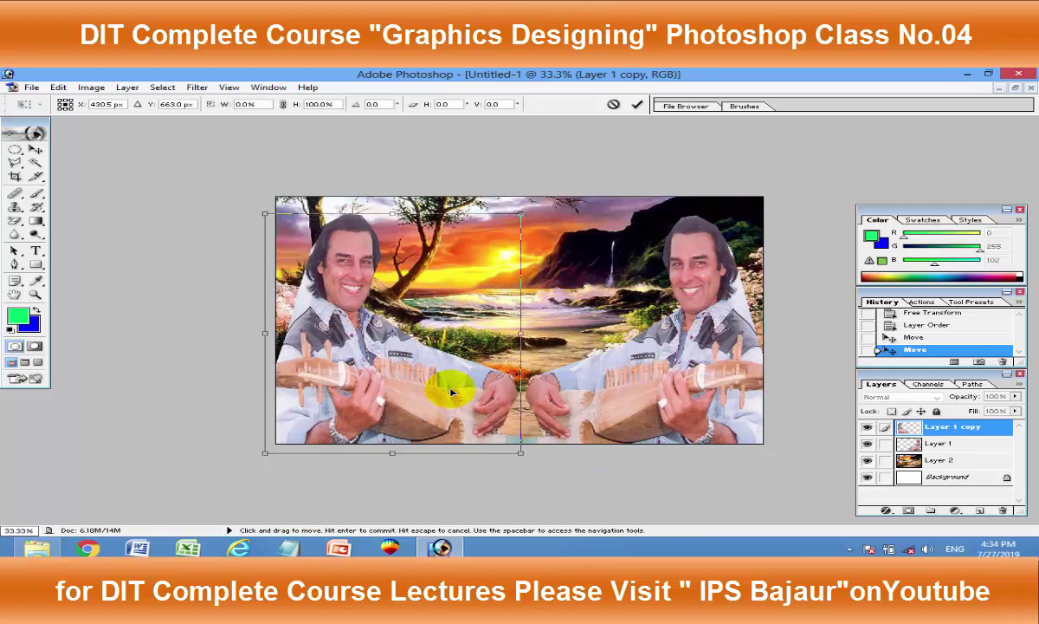
{"action": "key", "text": "Return"}
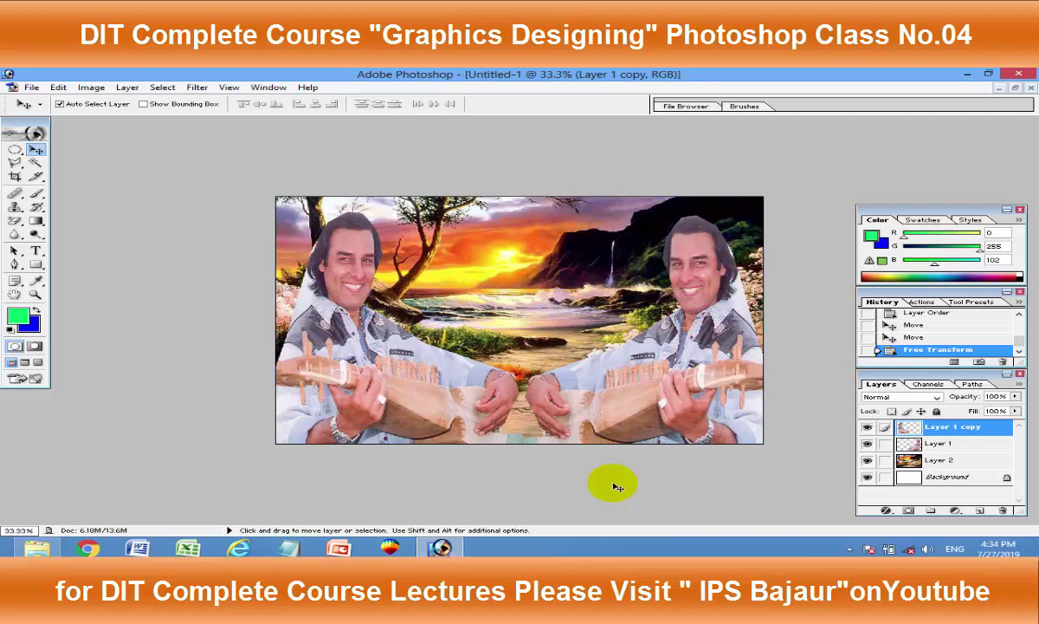
{"action": "key", "text": "j"}
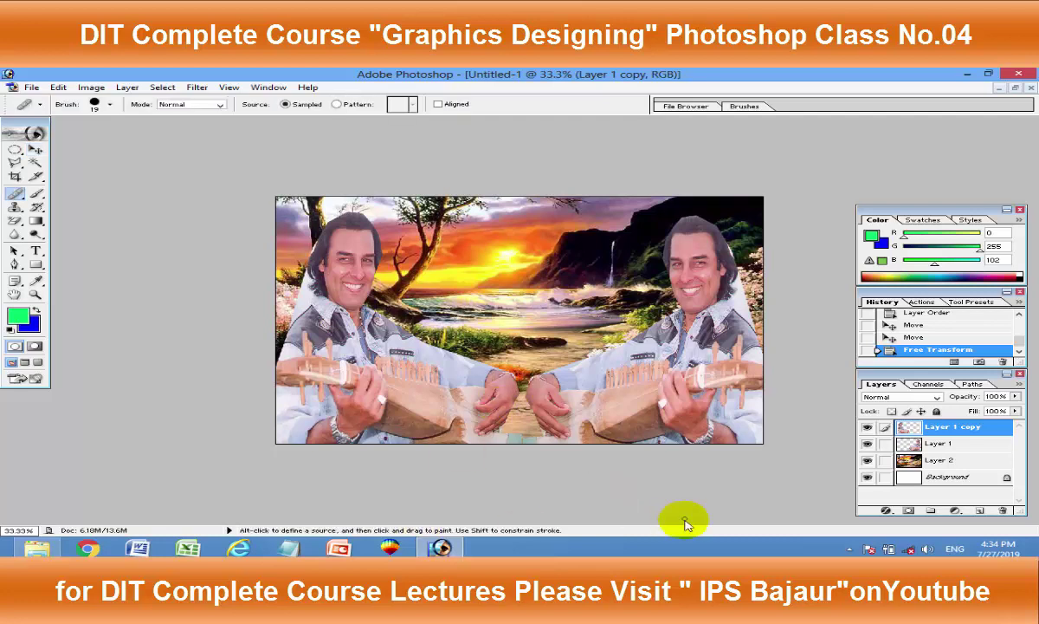
{"action": "left_click", "coordinate": [442, 547]}
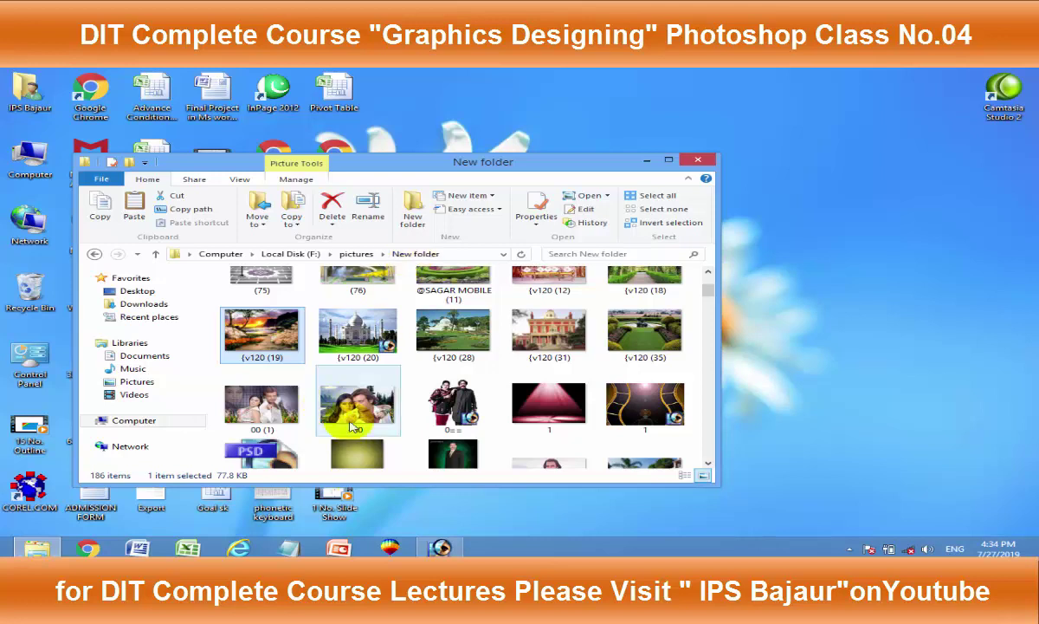
{"action": "left_click", "coordinate": [441, 547]}
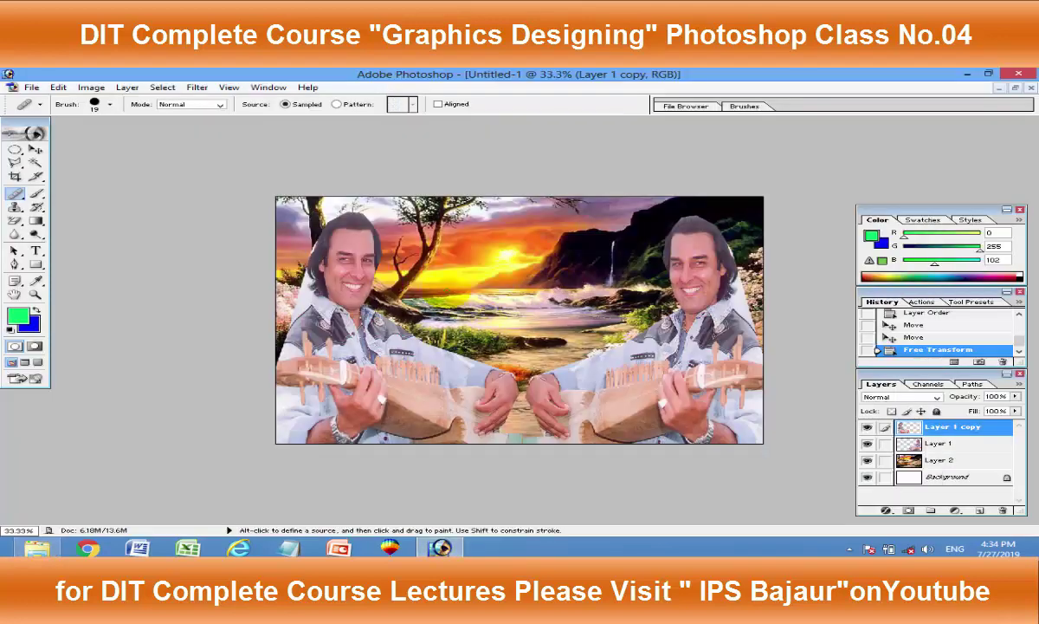
{"action": "left_click", "coordinate": [16, 177]}
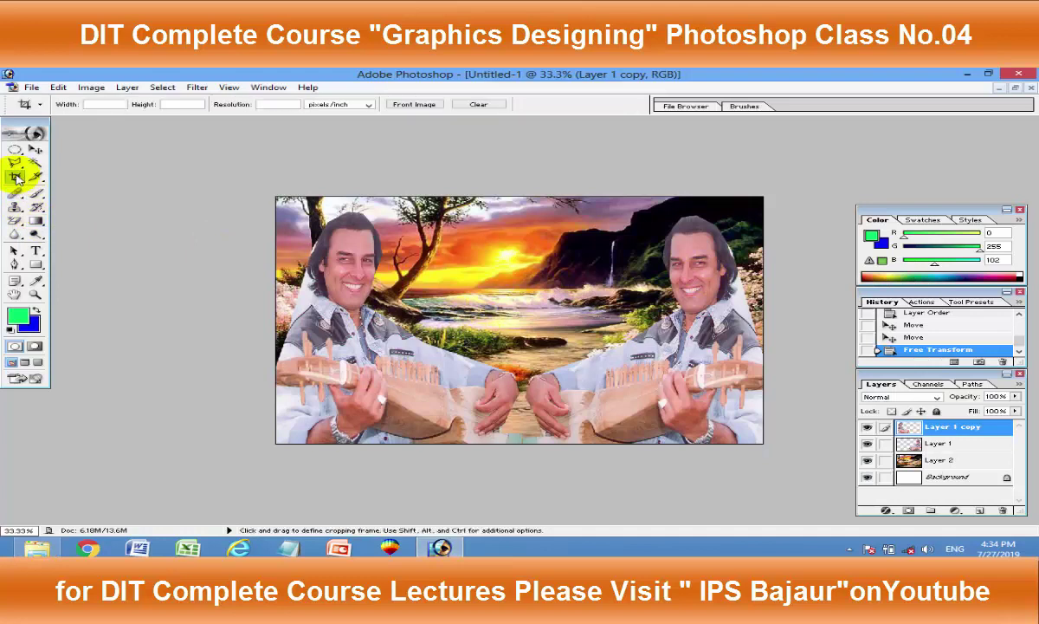
{"action": "left_click", "coordinate": [441, 546]}
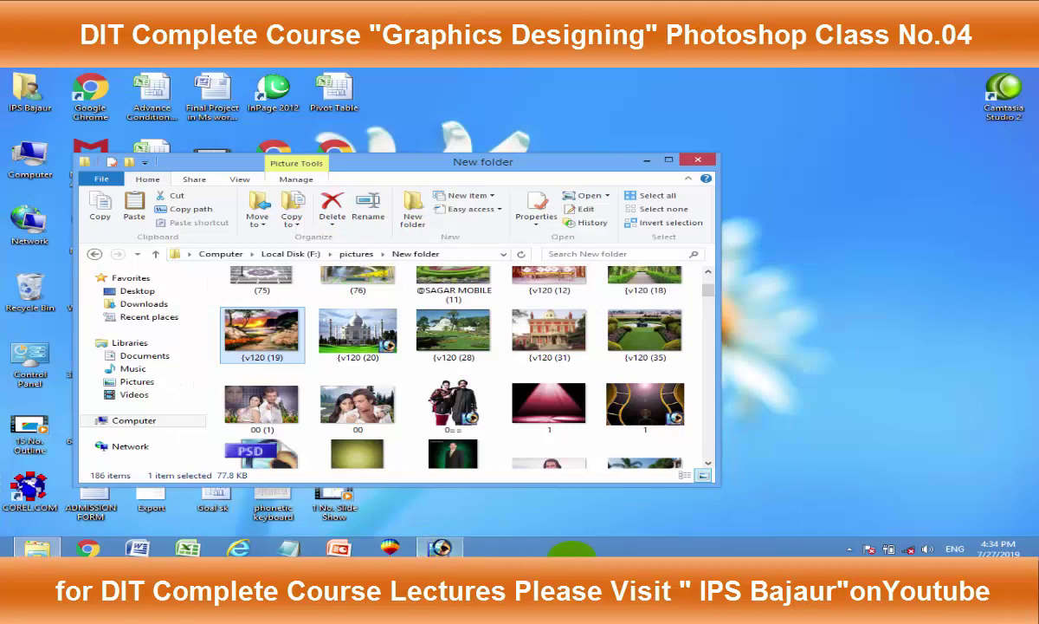
{"action": "left_click", "coordinate": [849, 549]}
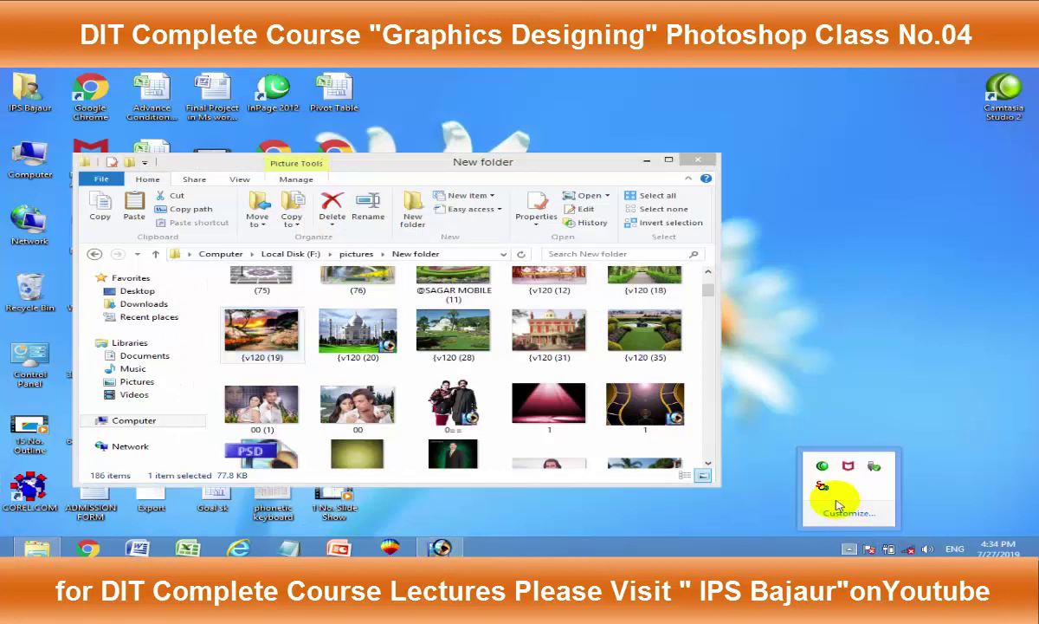